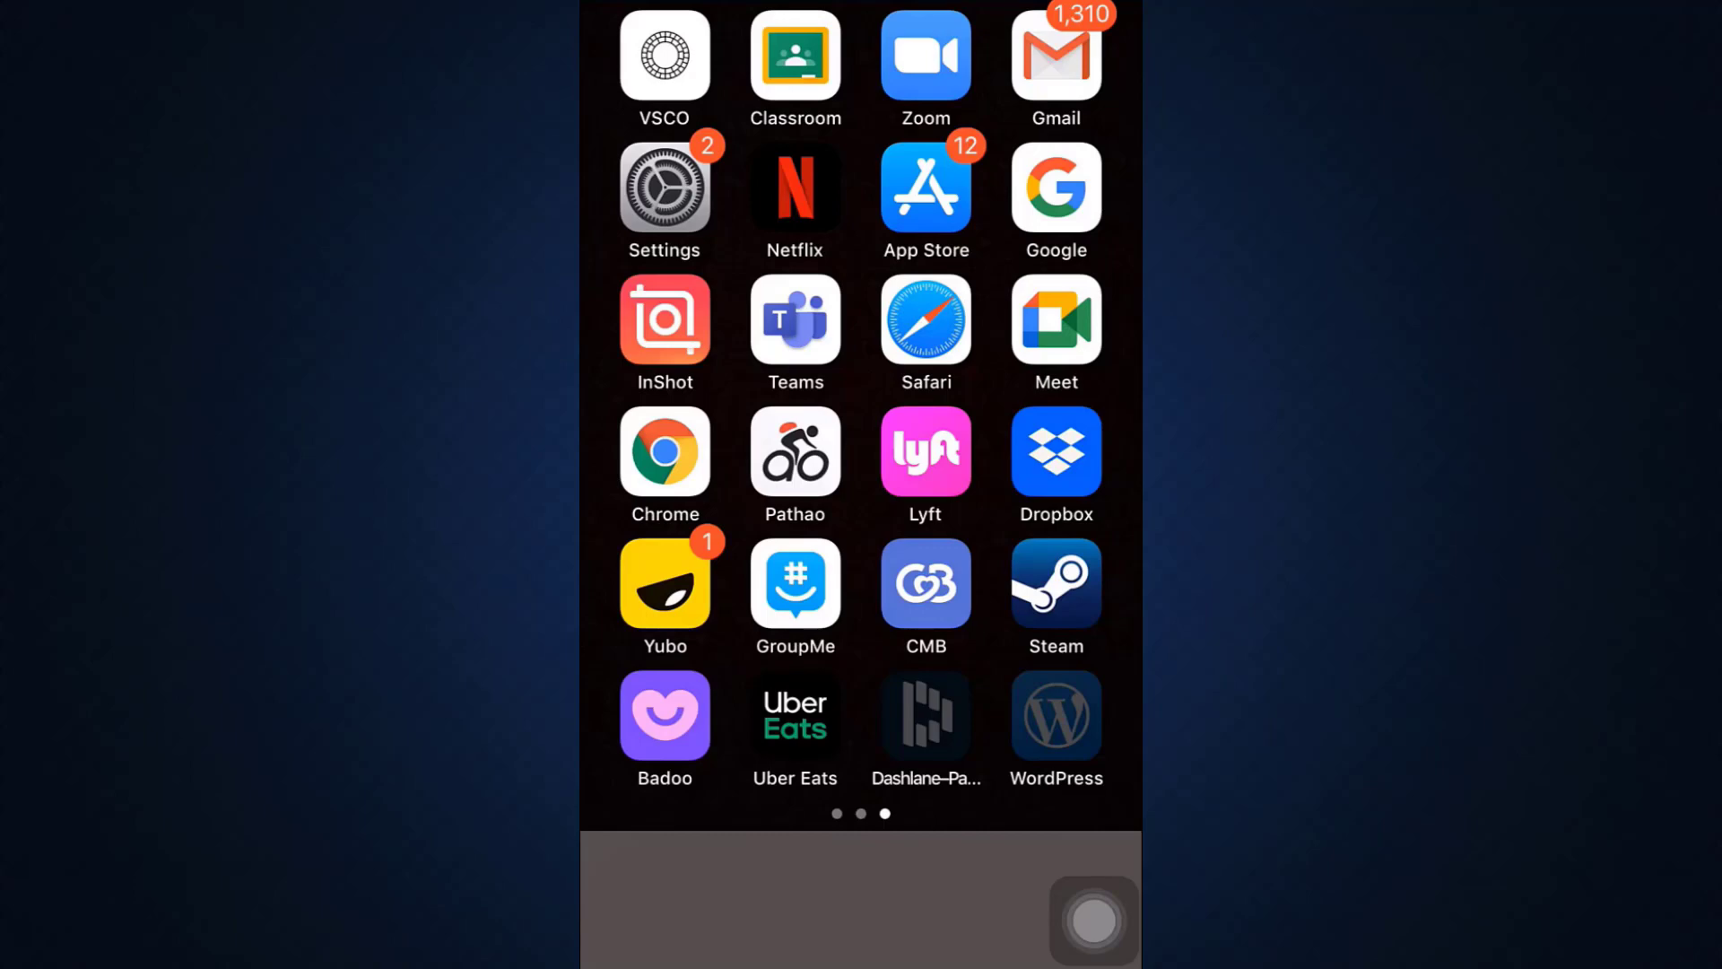
# - Launch Steam and dismiss the notification permission alert
pyautogui.click(1056, 583)
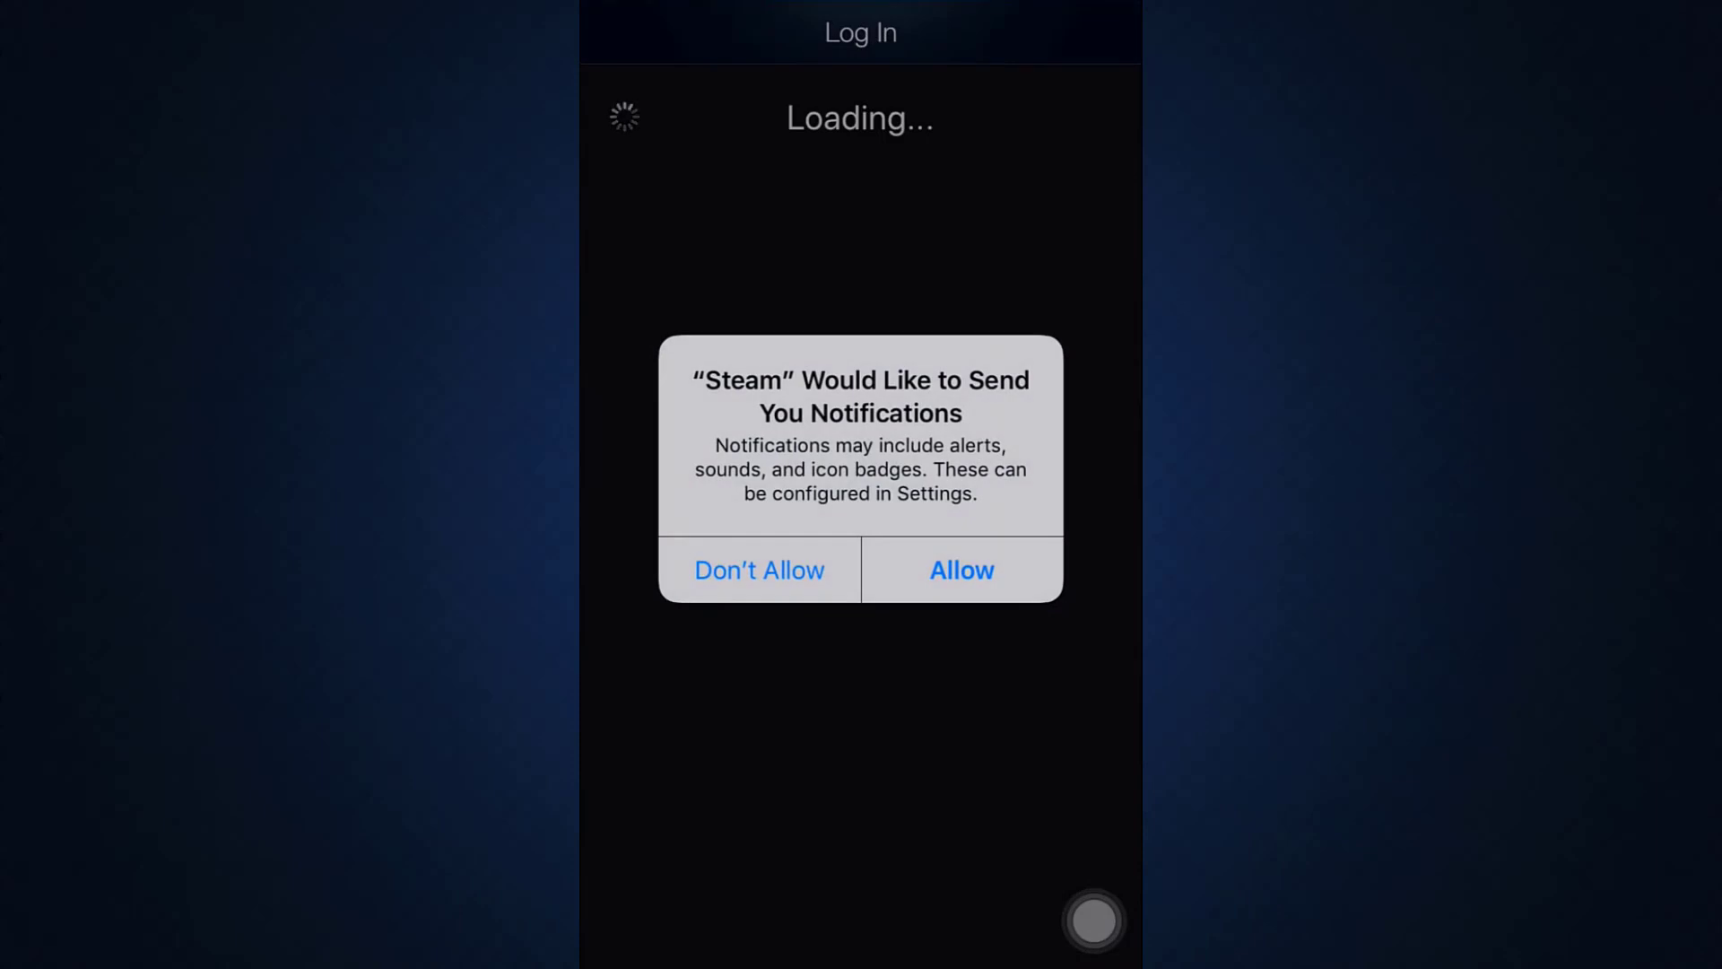
pyautogui.click(961, 569)
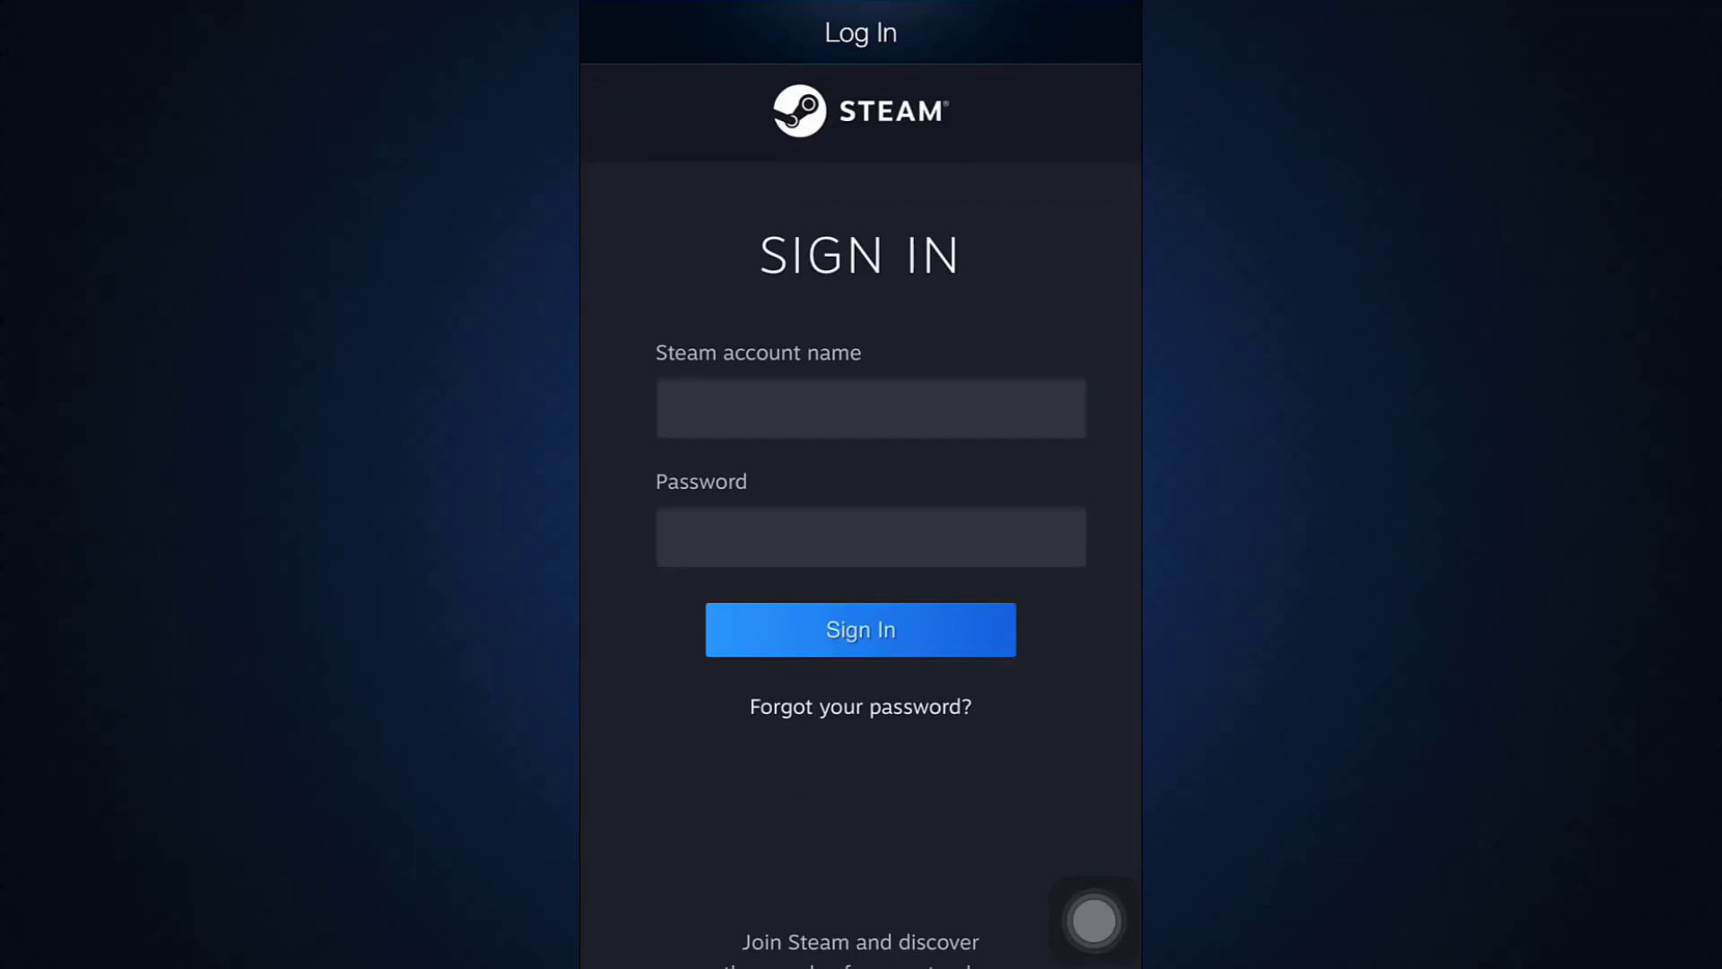
pyautogui.scroll(-3, 862, 539)
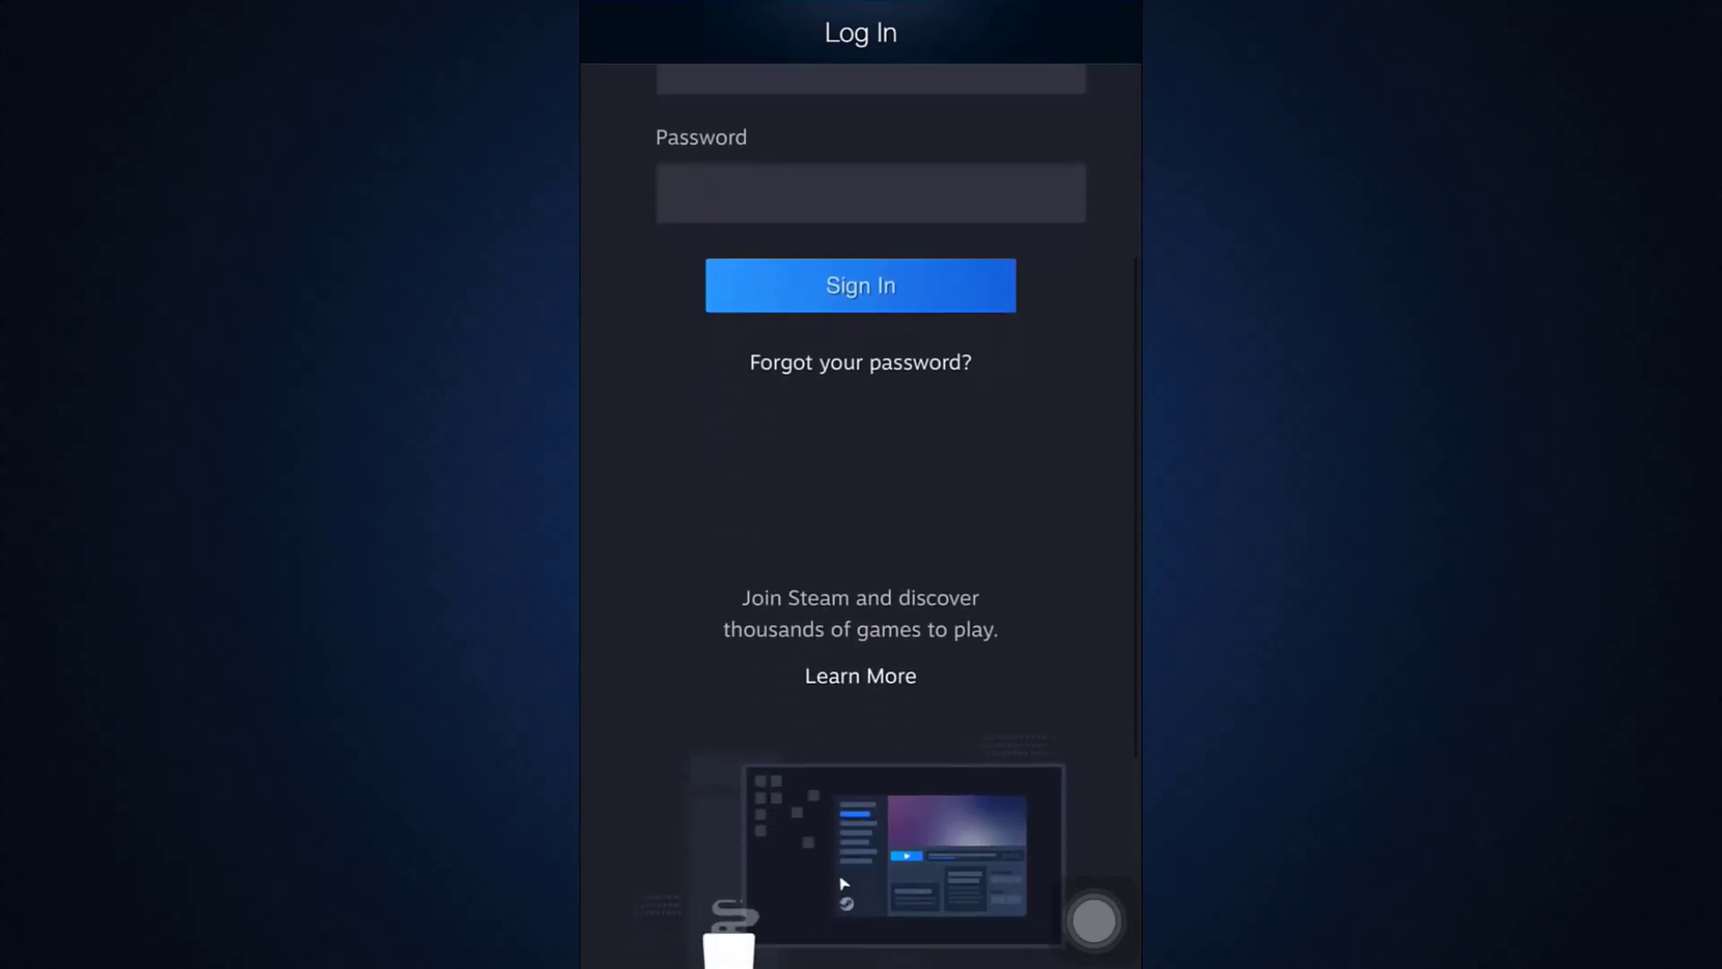
pyautogui.scroll(3, 861, 539)
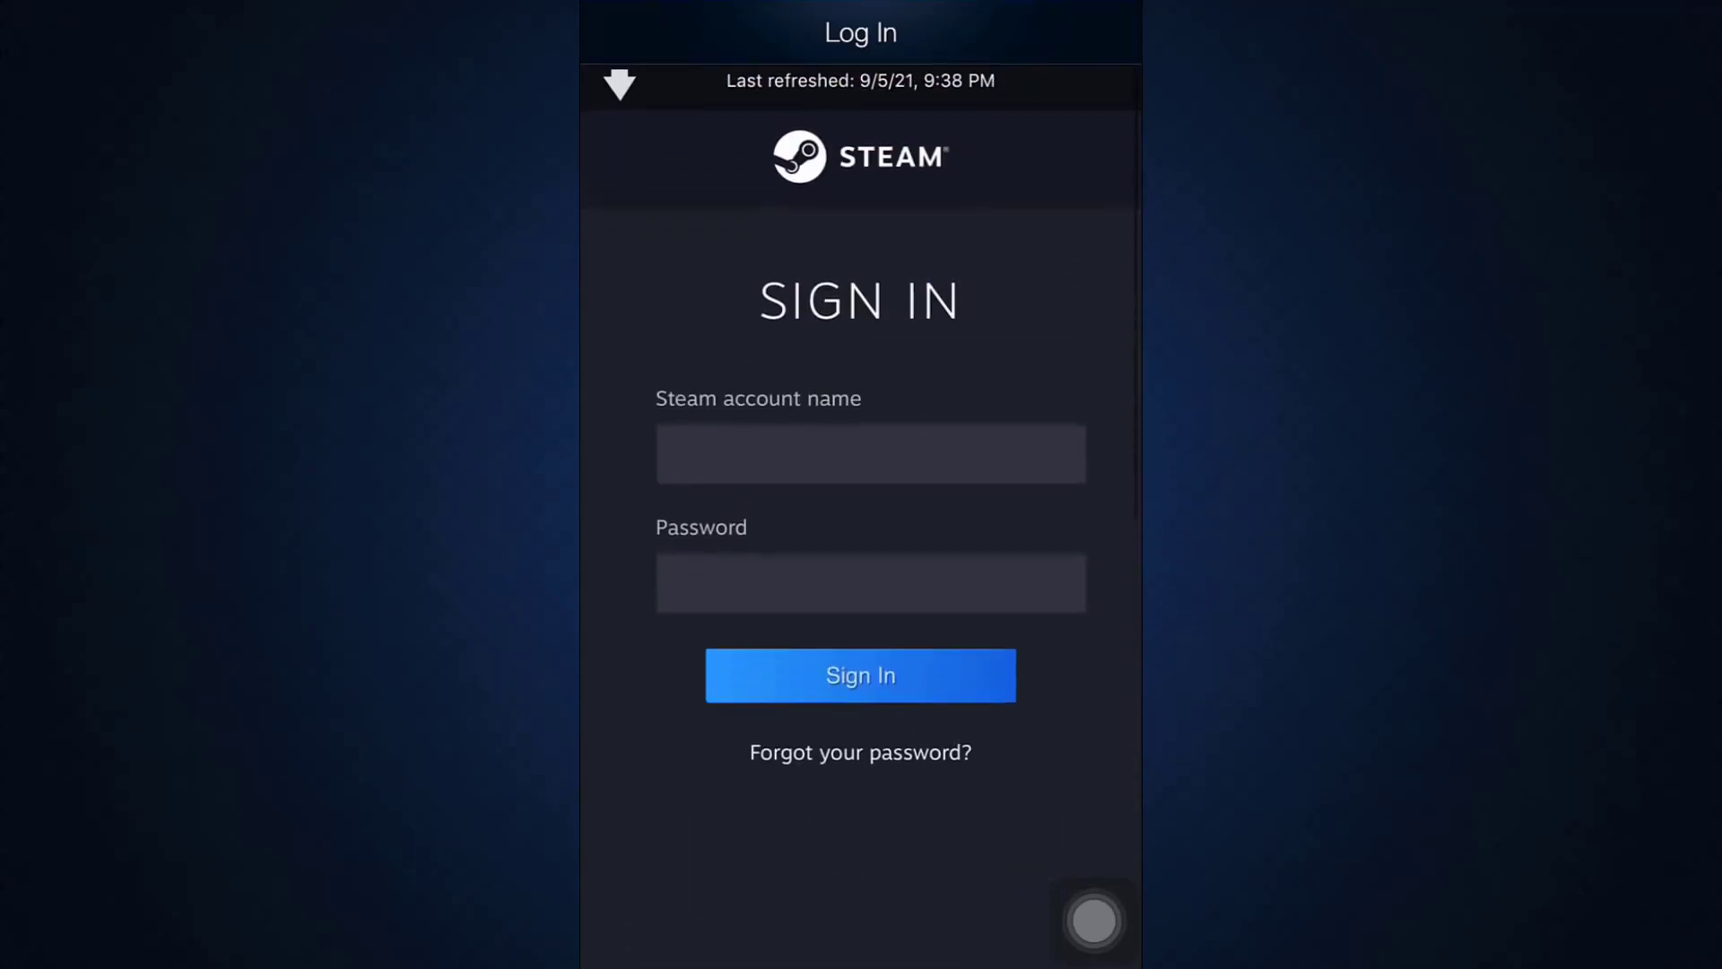
pyautogui.scroll(-5, 861, 538)
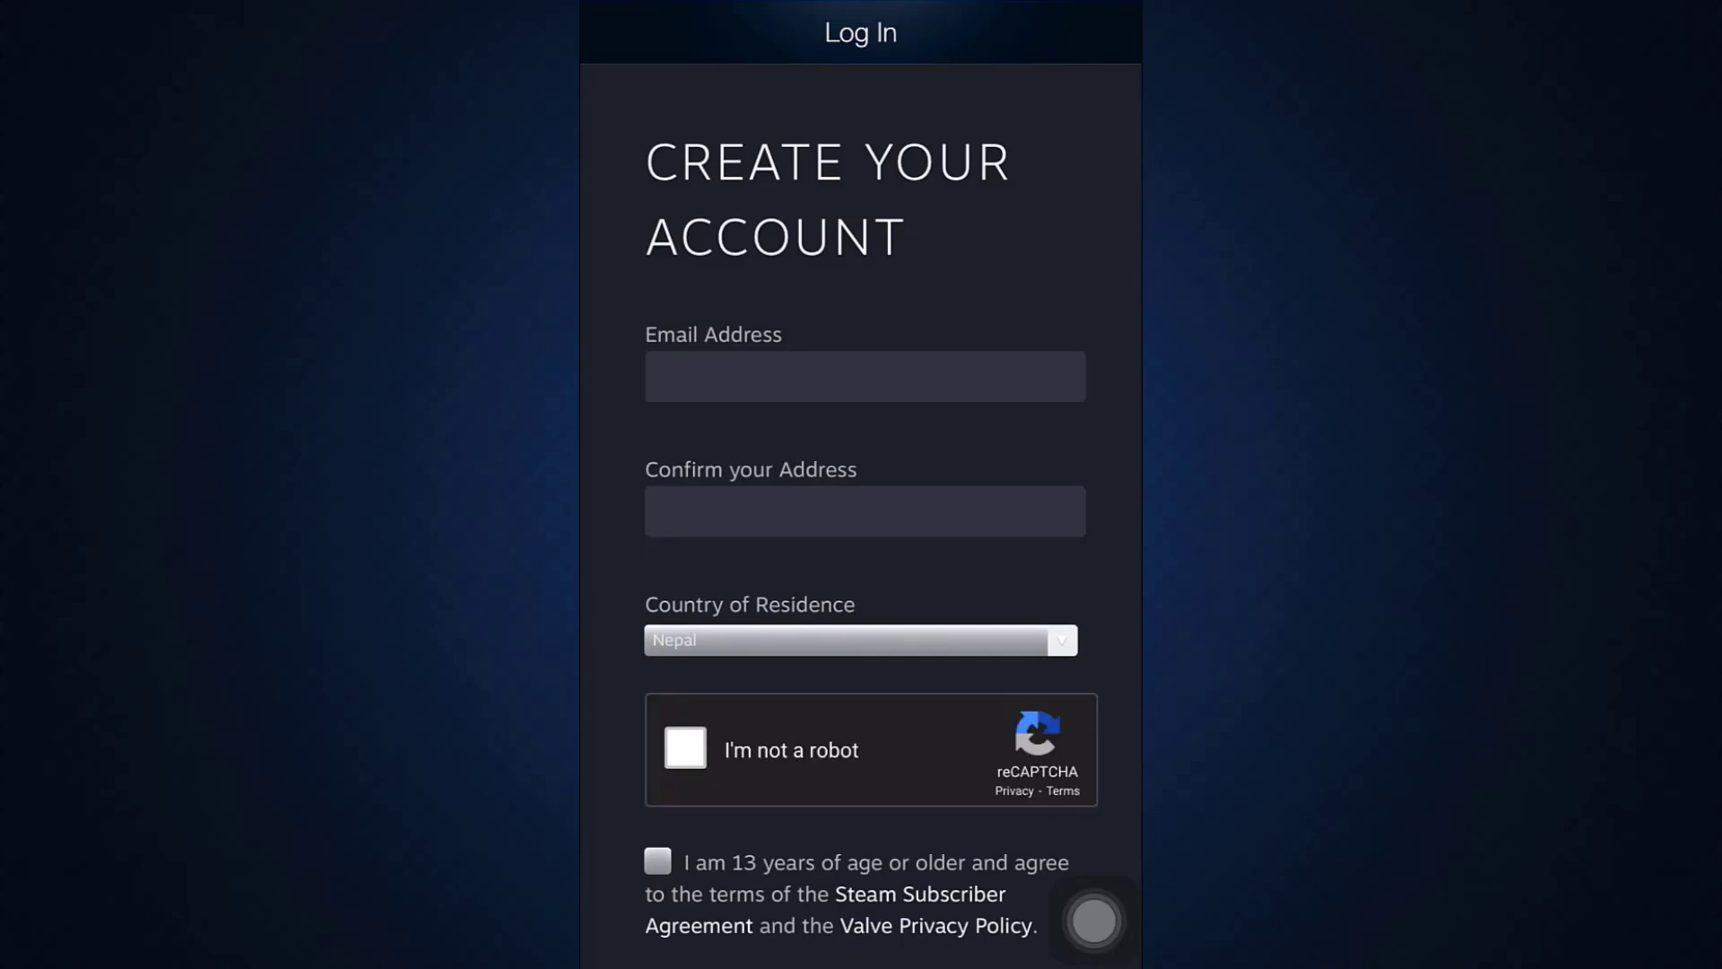
# - Enter the email address in both email fields and start the I'm not a robot check
pyautogui.click(864, 377)
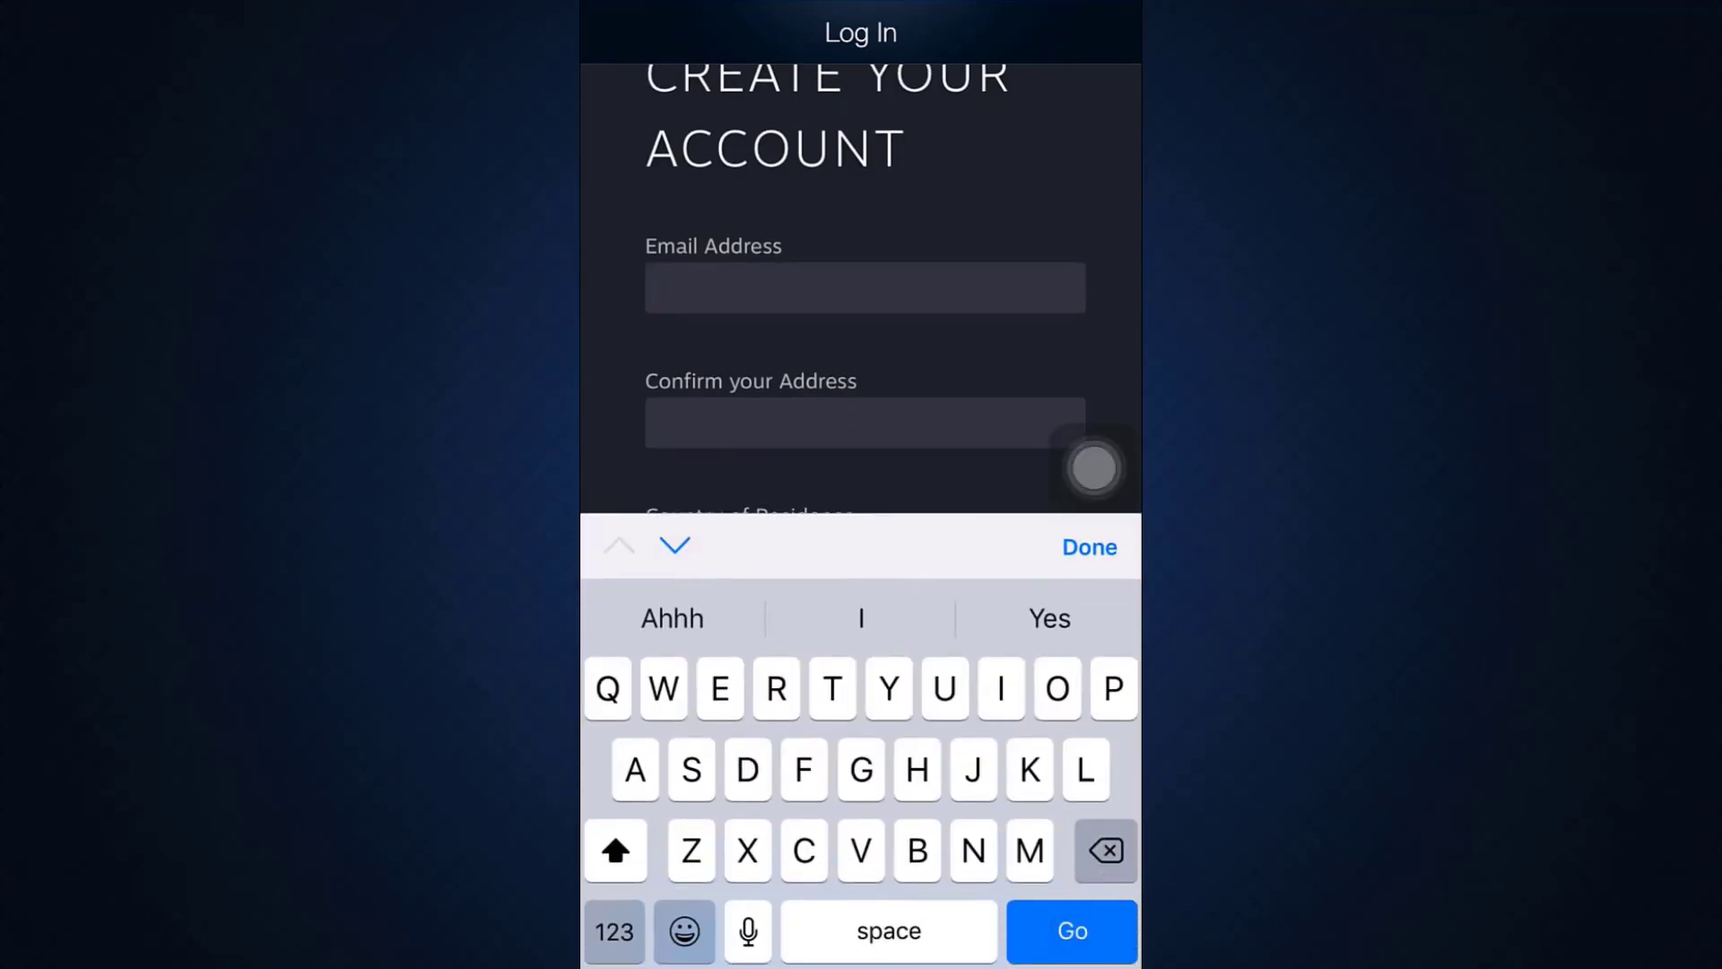
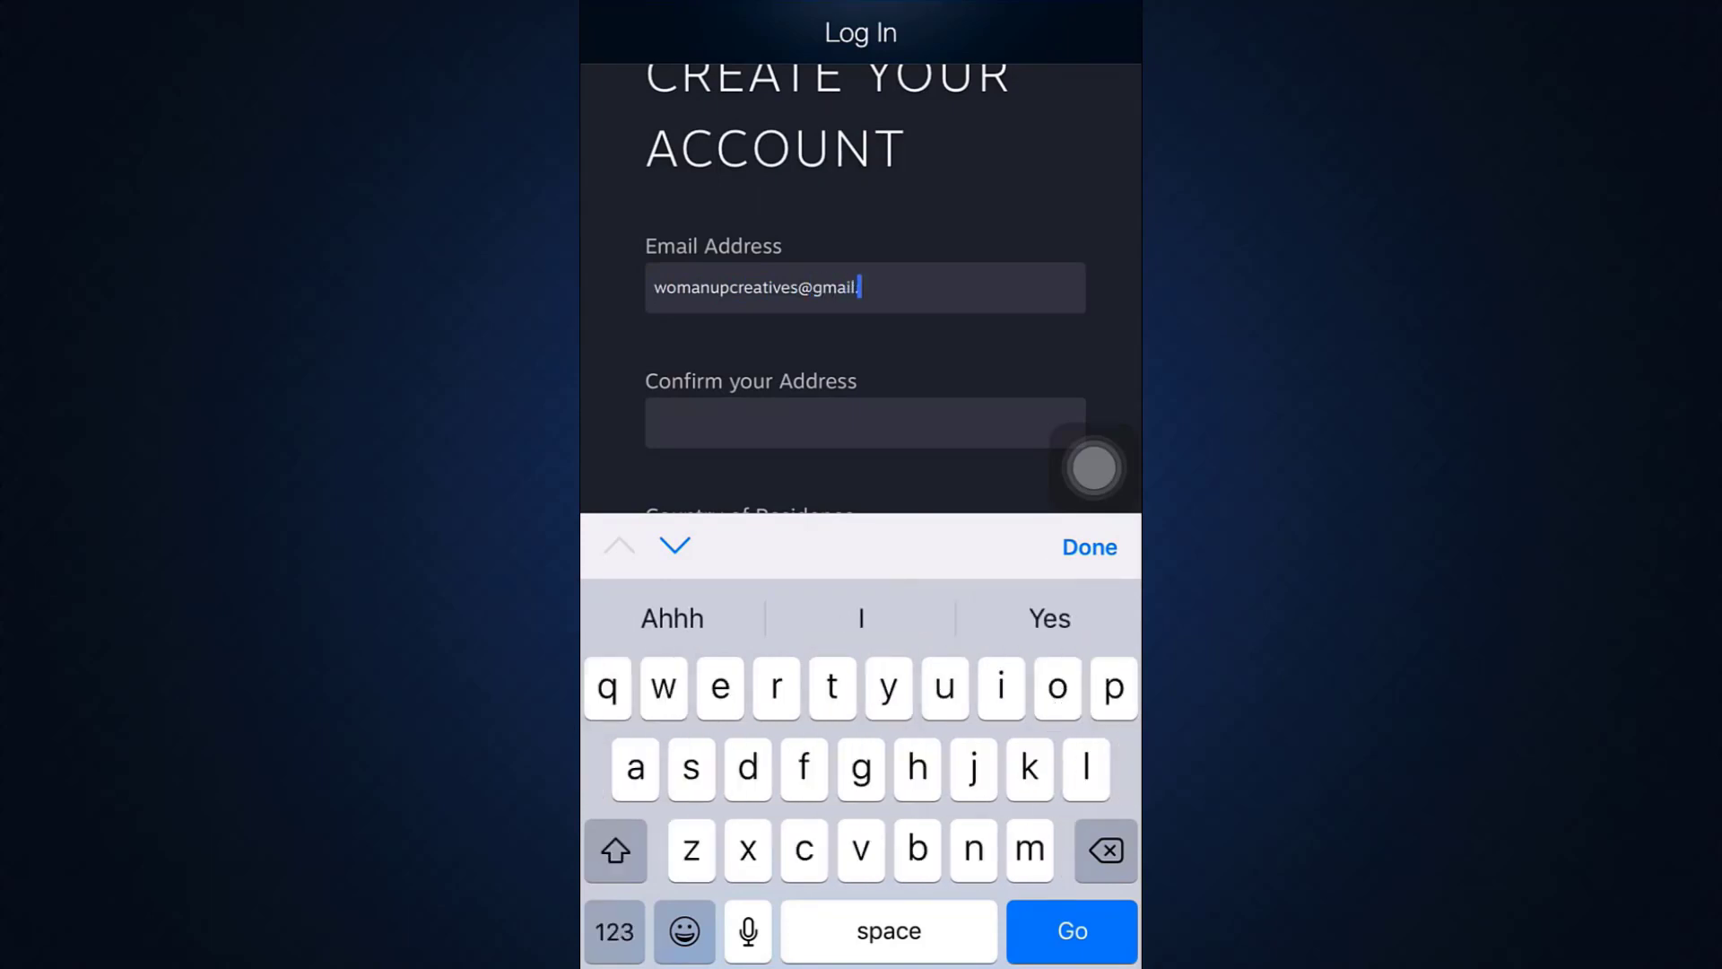
pyautogui.press('Tab')
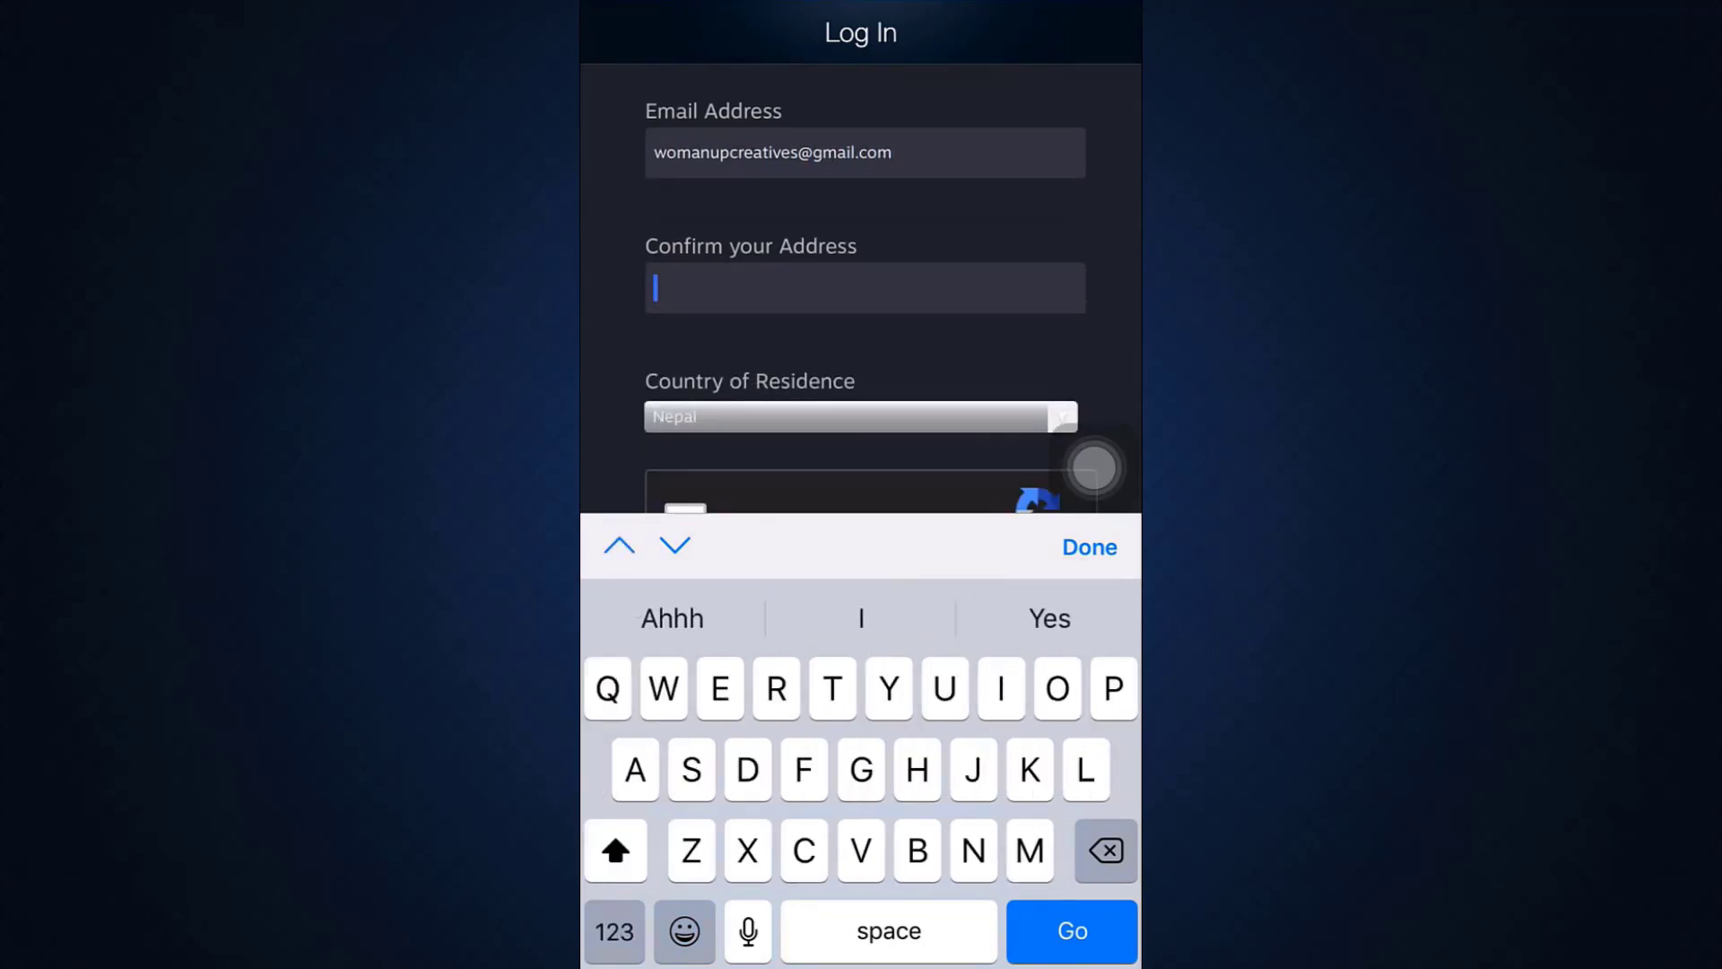
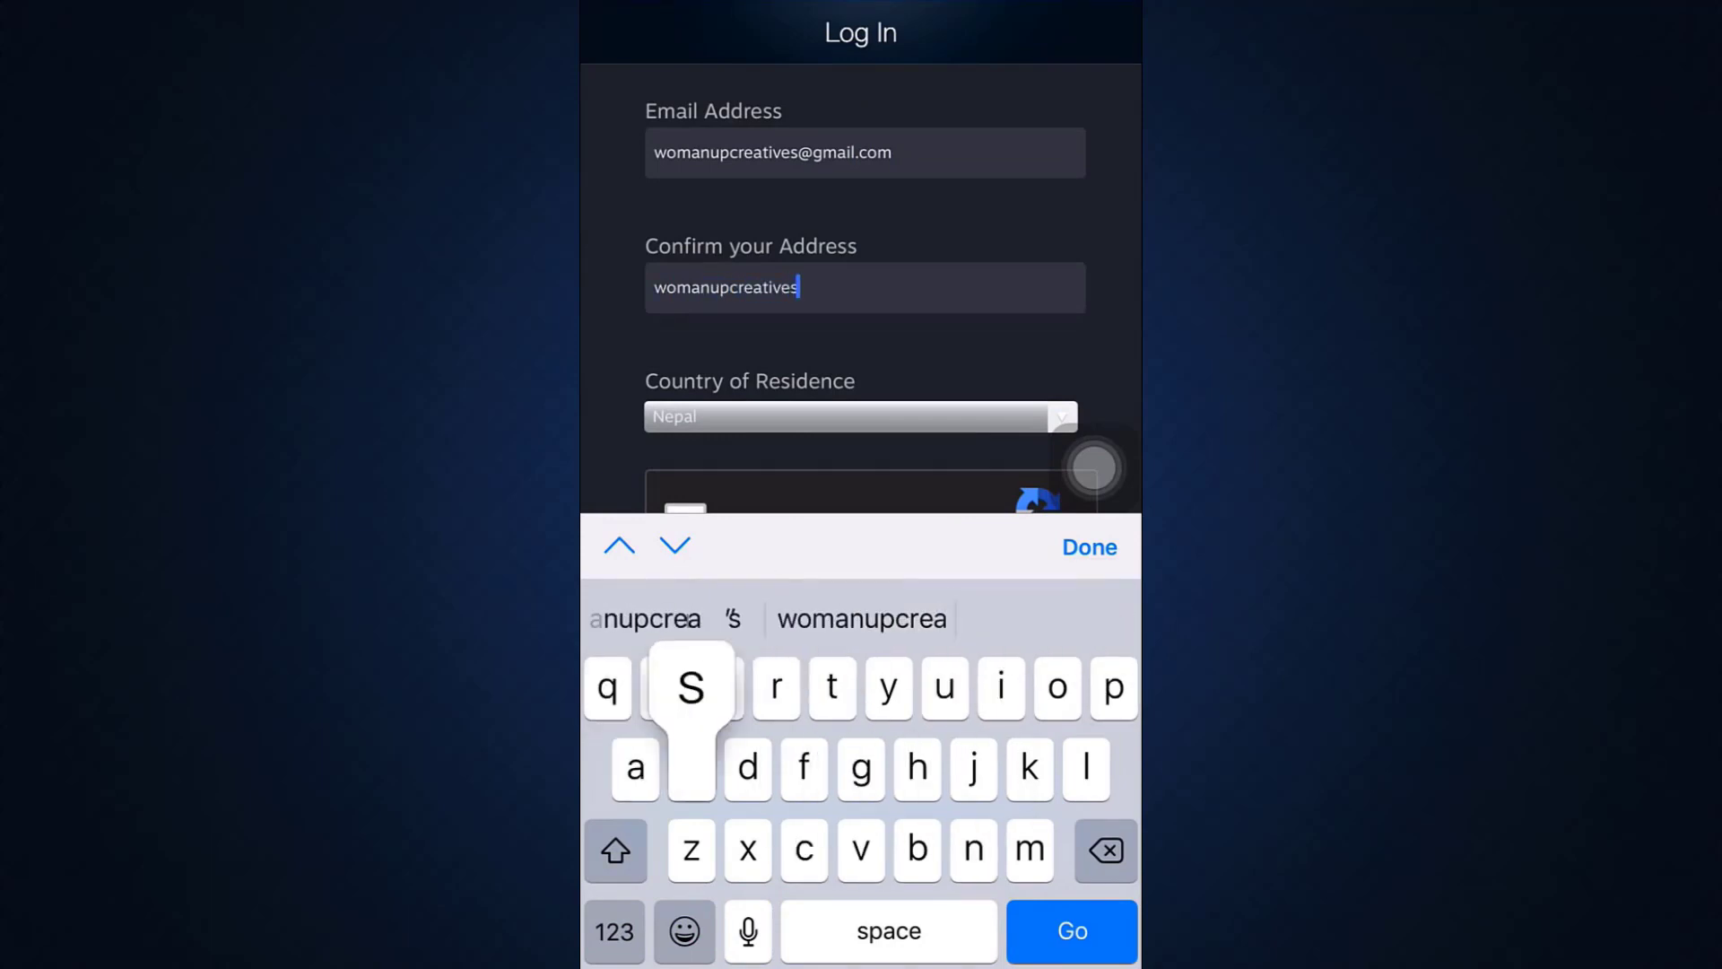
pyautogui.click(614, 931)
pyautogui.write('@gma')
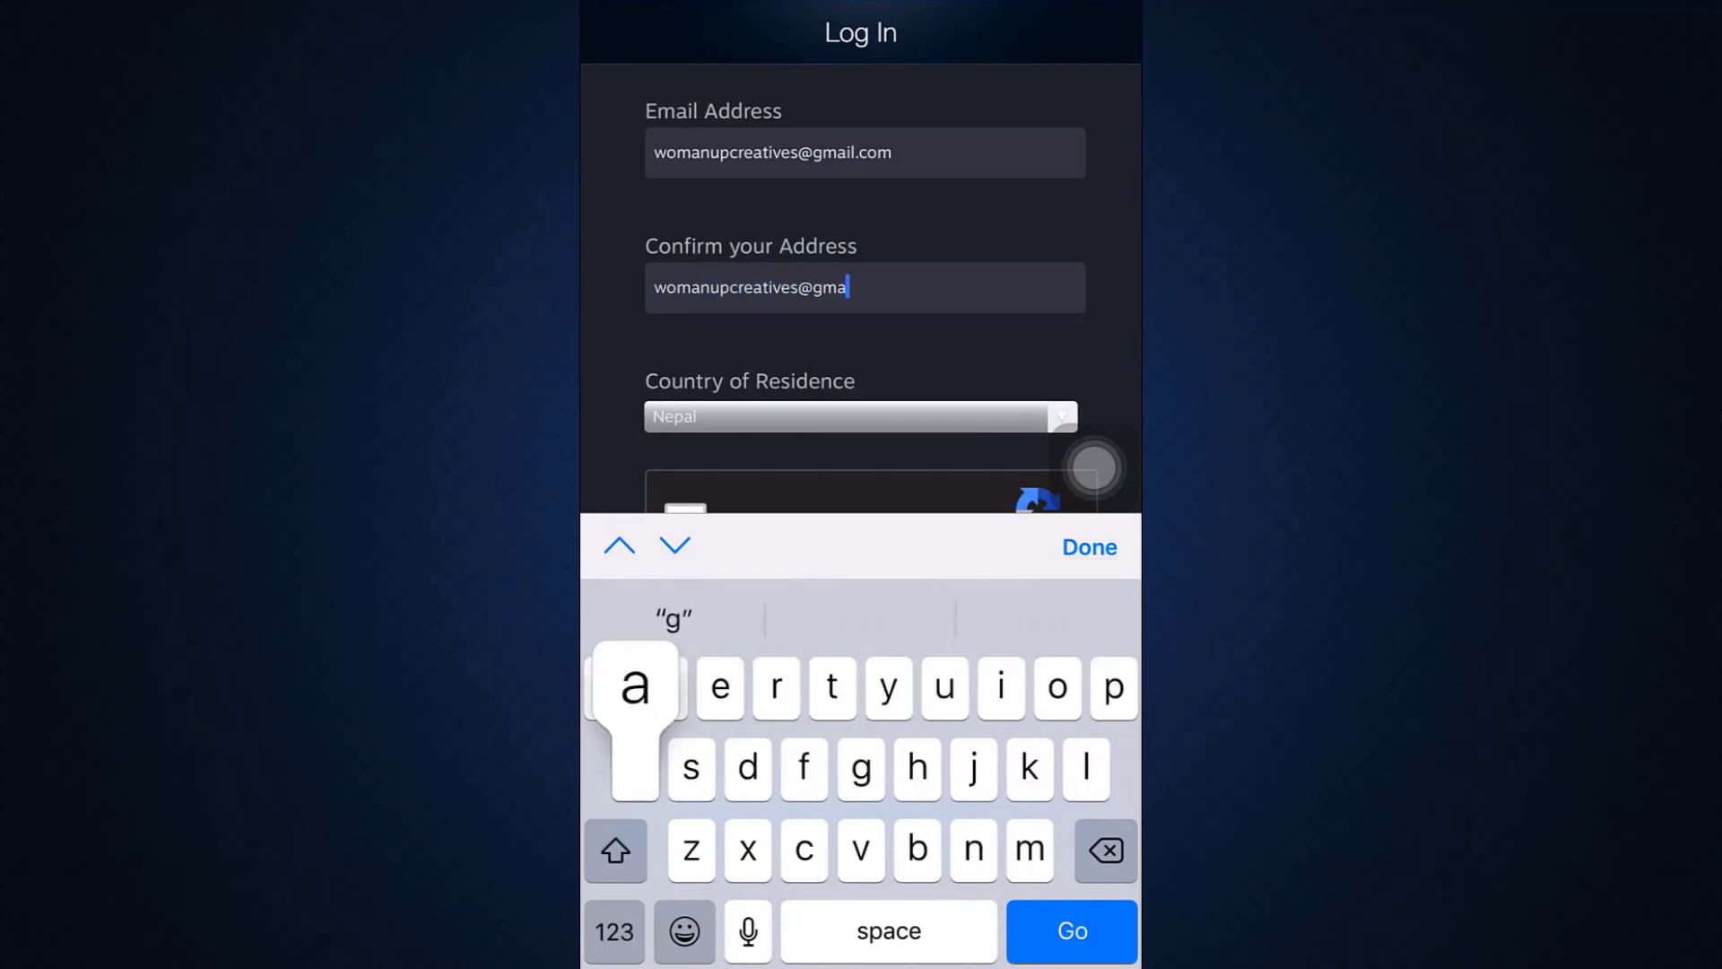
pyautogui.write('i')
pyautogui.click(614, 931)
pyautogui.write('.c')
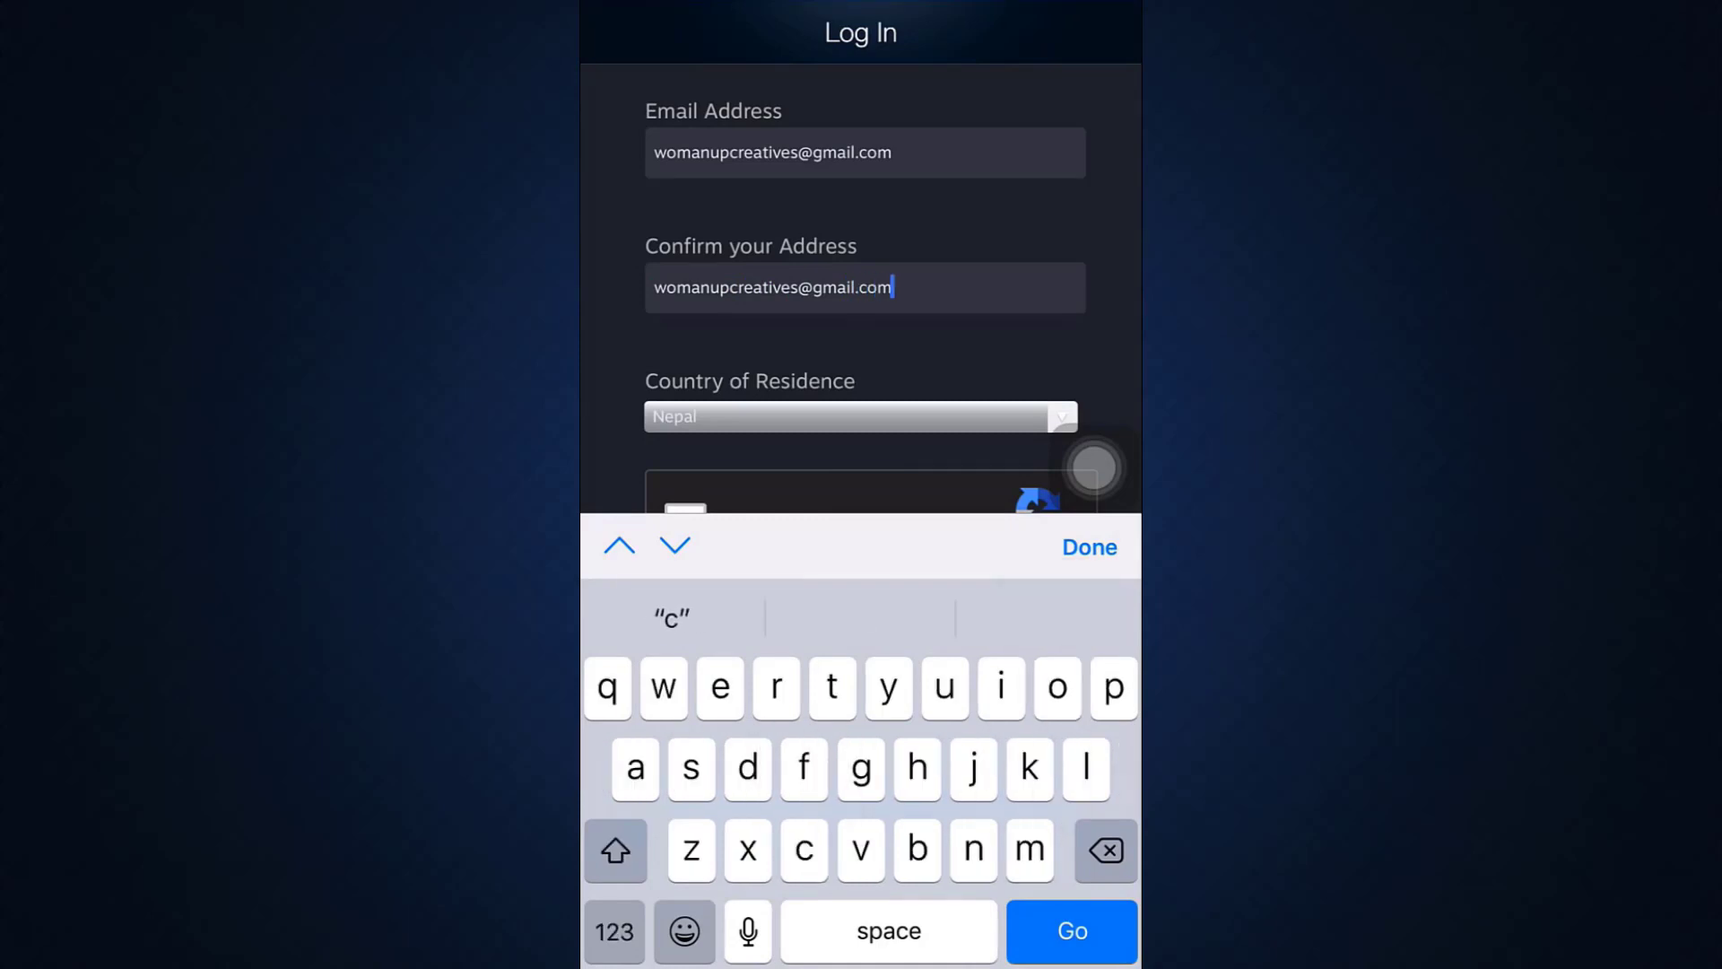
pyautogui.write('om')
pyautogui.scroll(-2, 871, 290)
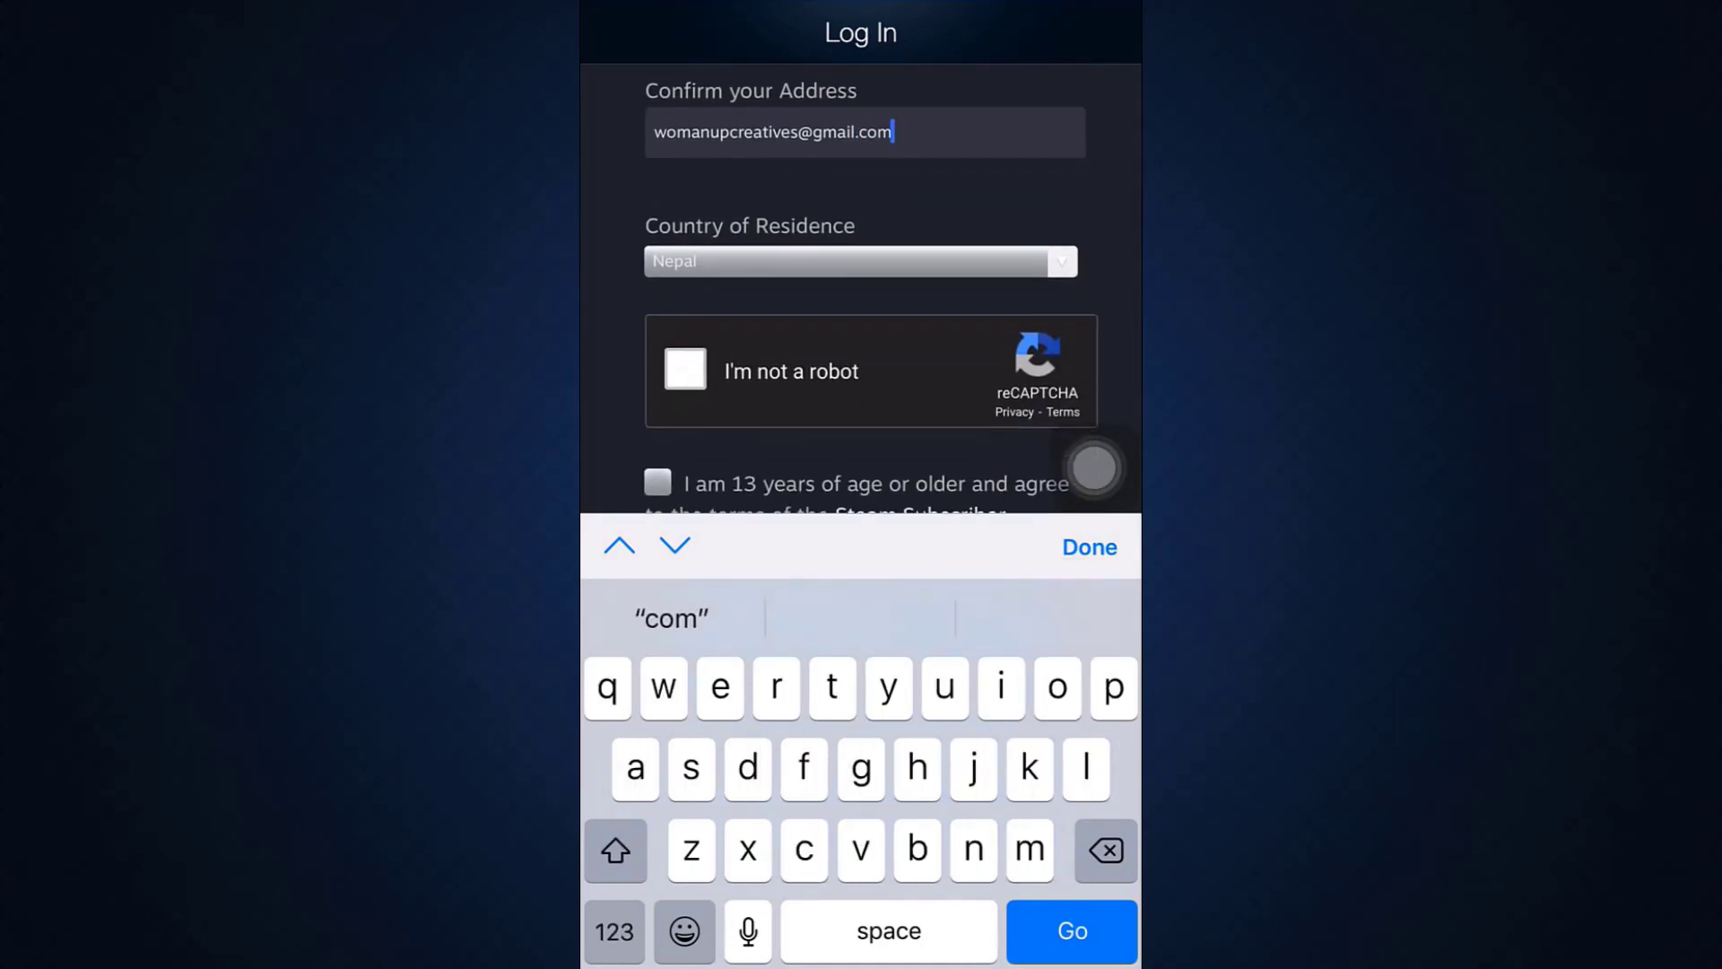
pyautogui.click(685, 369)
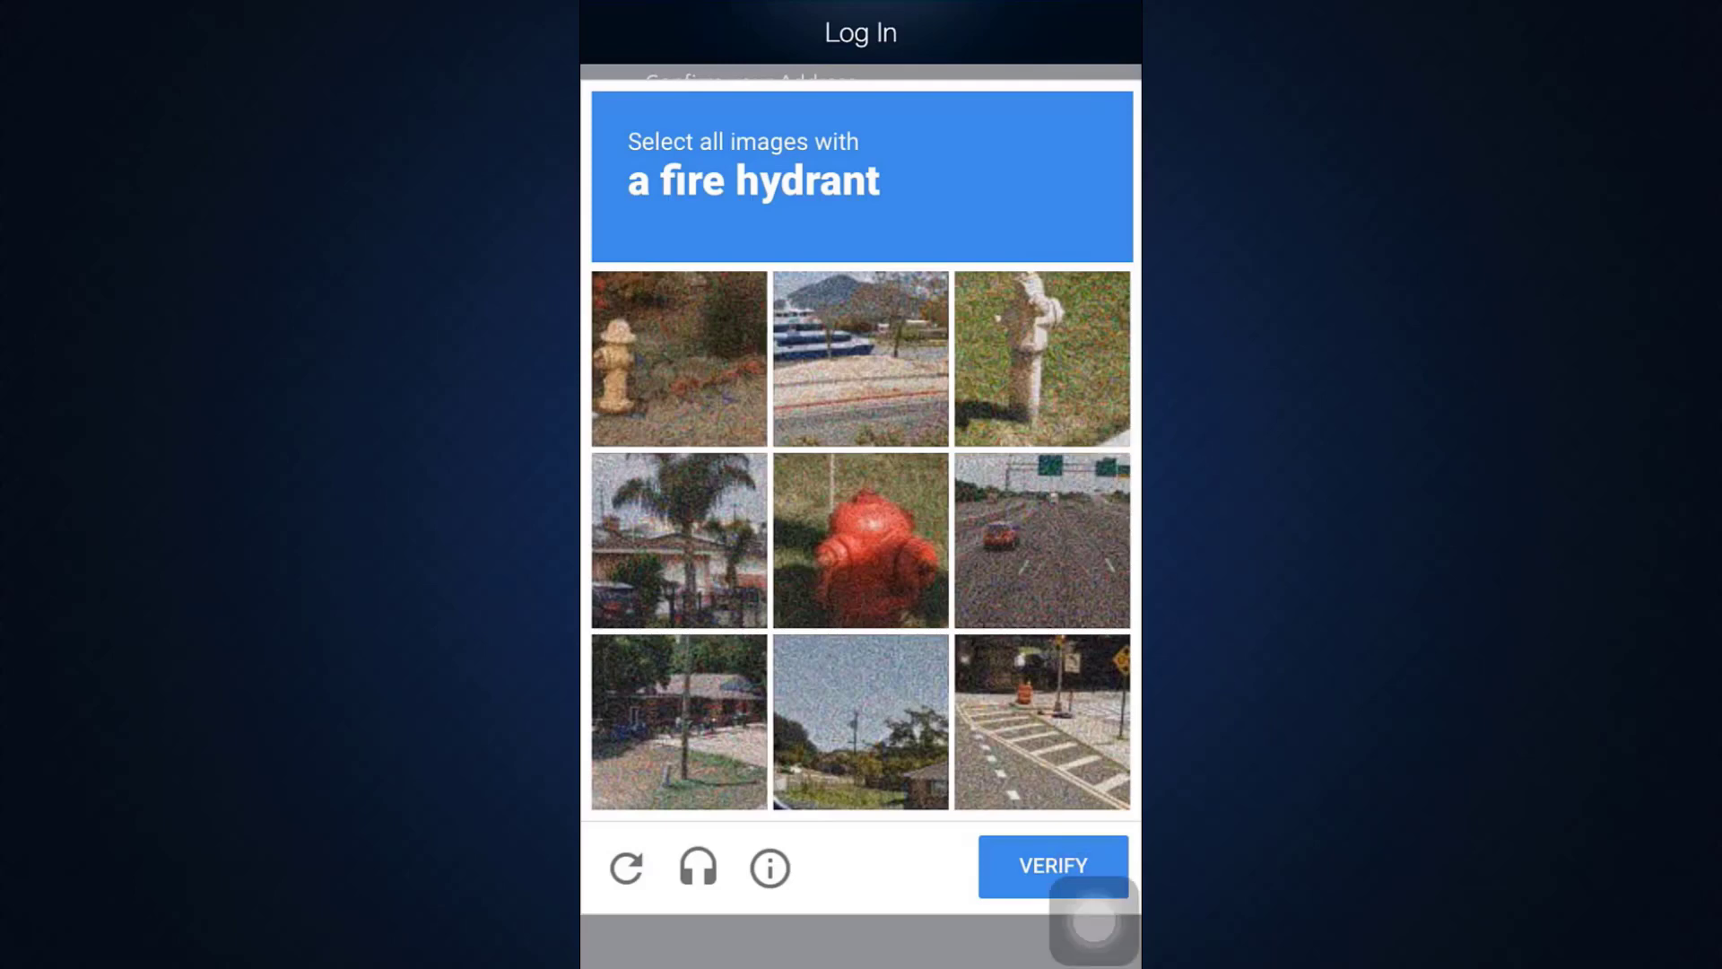
# - Pick the red, white and yellow hydrant tiles, verify, accept the 13+ terms, and submit
pyautogui.click(859, 539)
pyautogui.click(1042, 358)
pyautogui.click(678, 358)
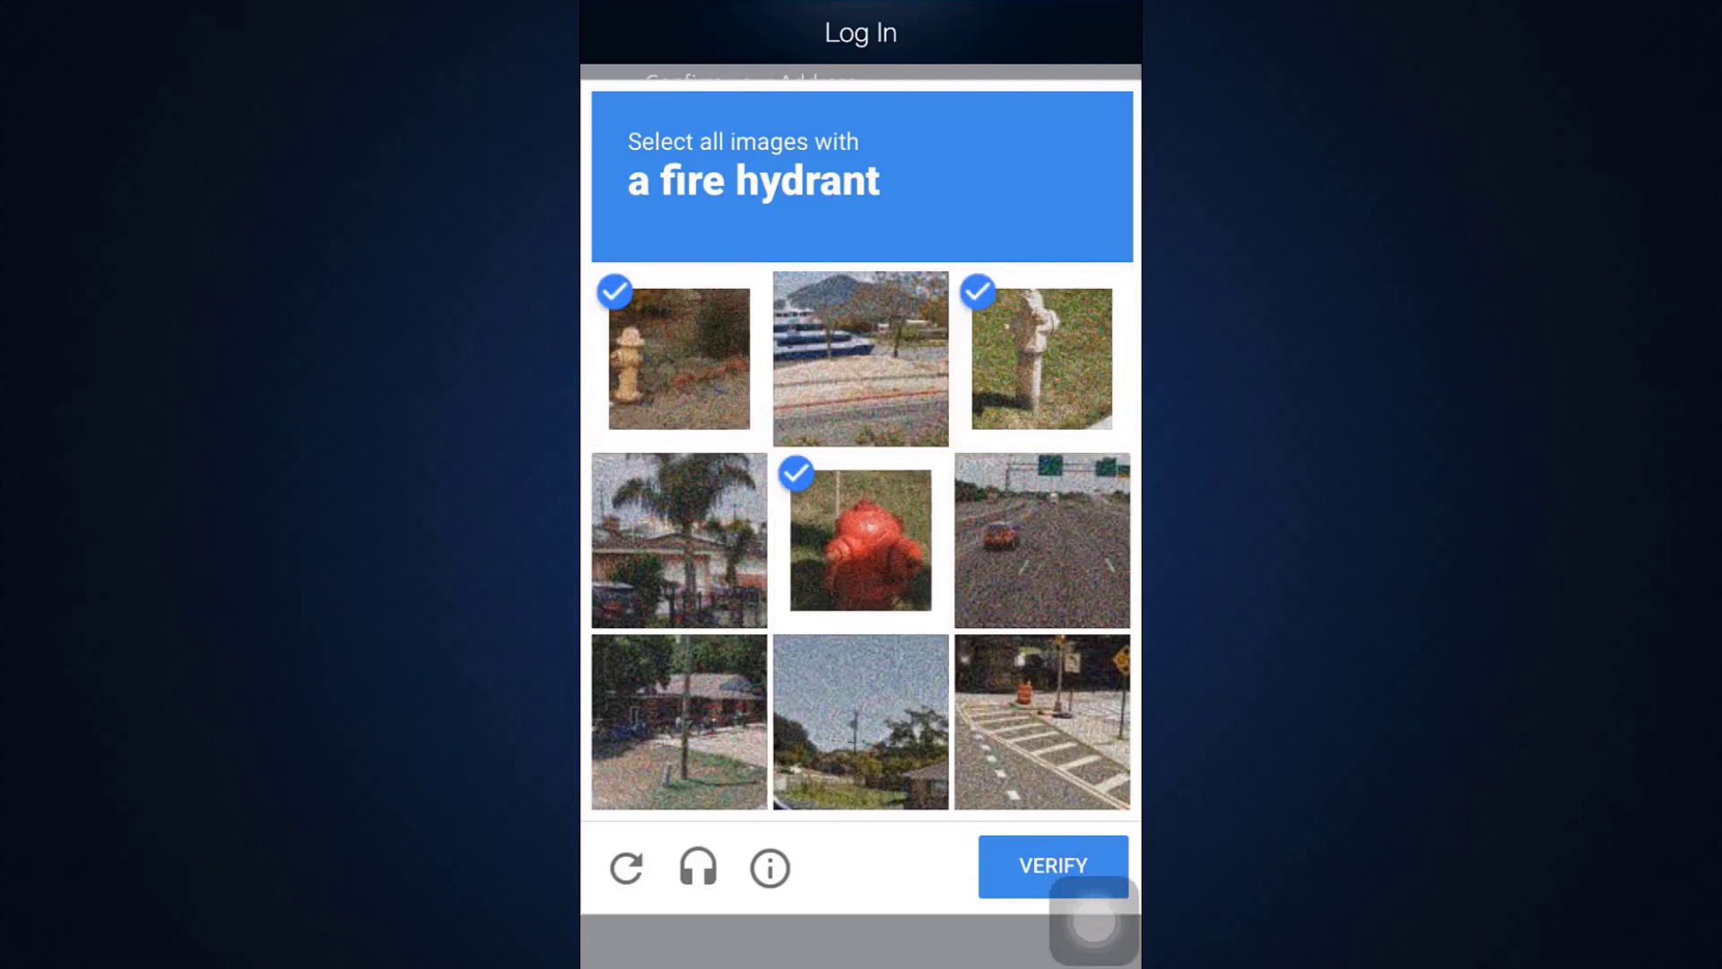
pyautogui.click(1052, 865)
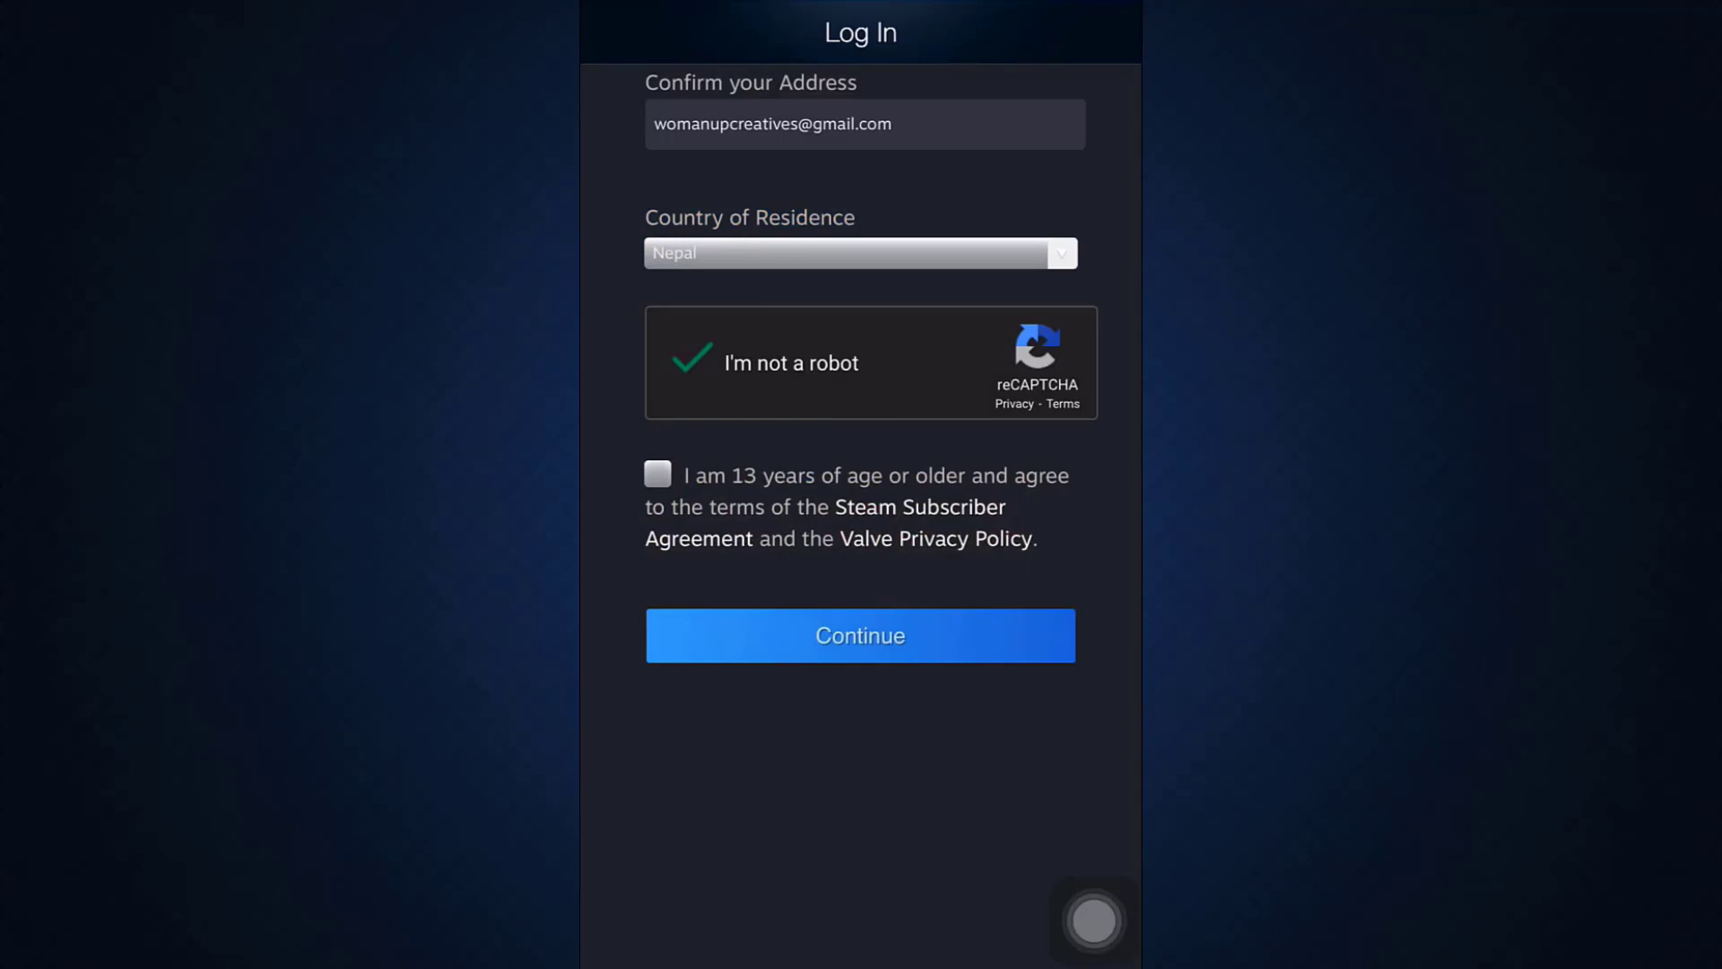
pyautogui.click(656, 473)
pyautogui.click(860, 635)
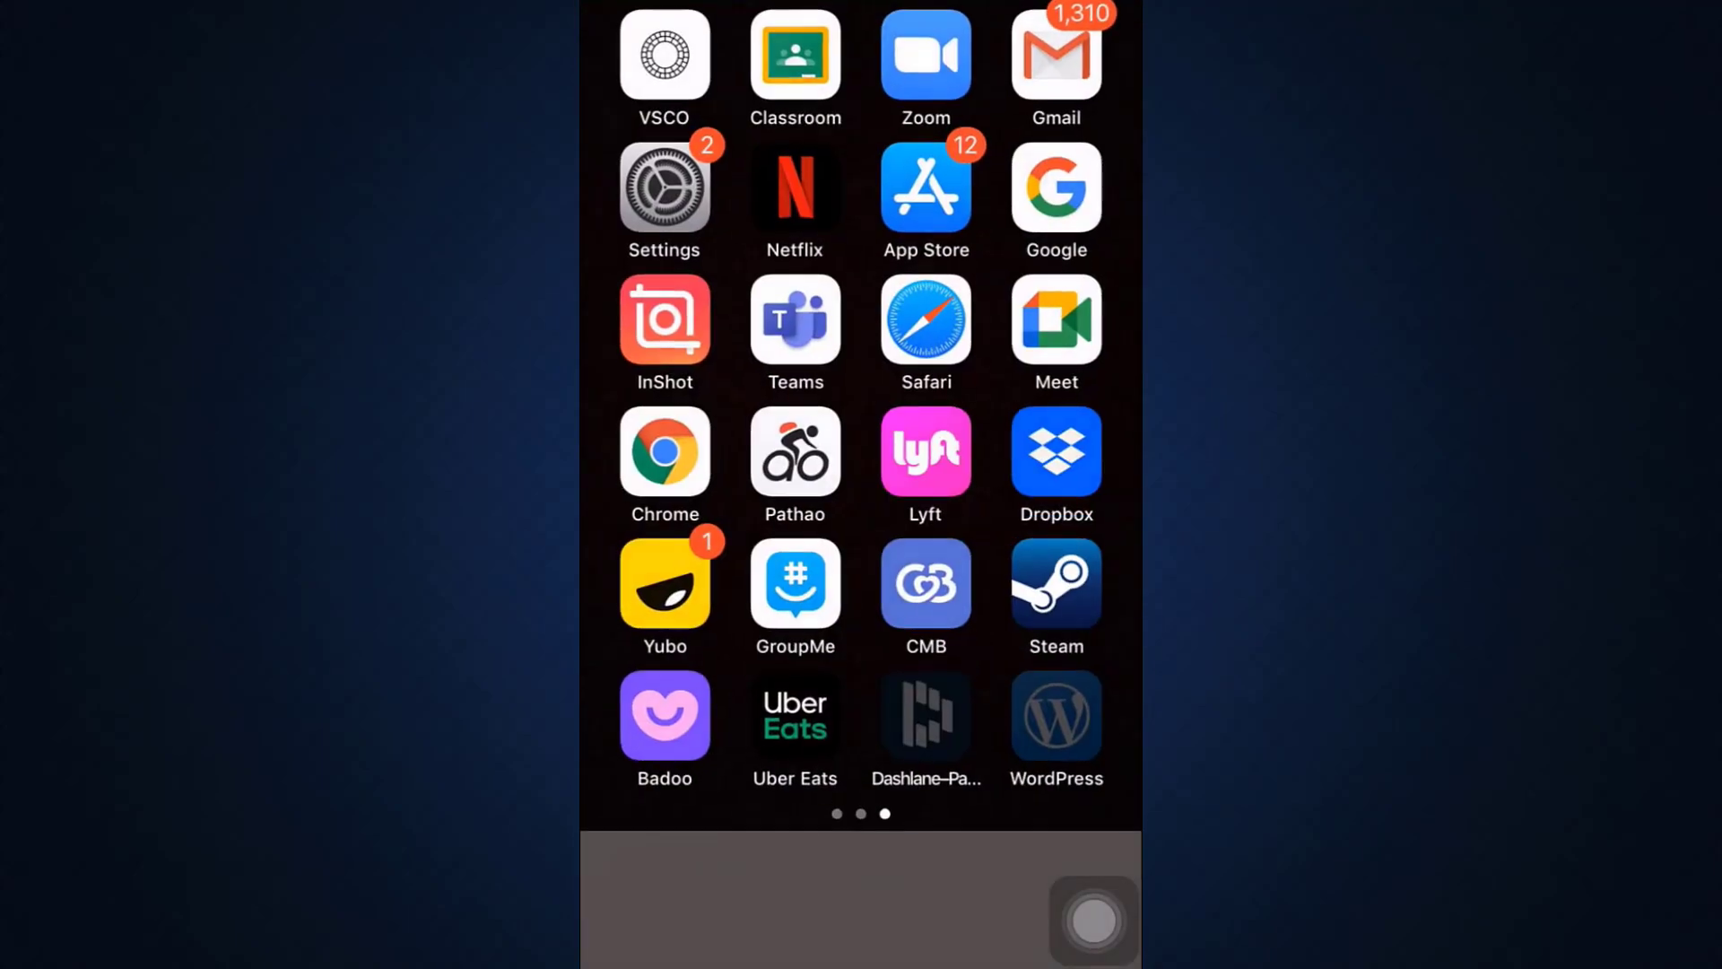
# - In Gmail, switch to the other account and open Steam's verification email
pyautogui.click(1058, 47)
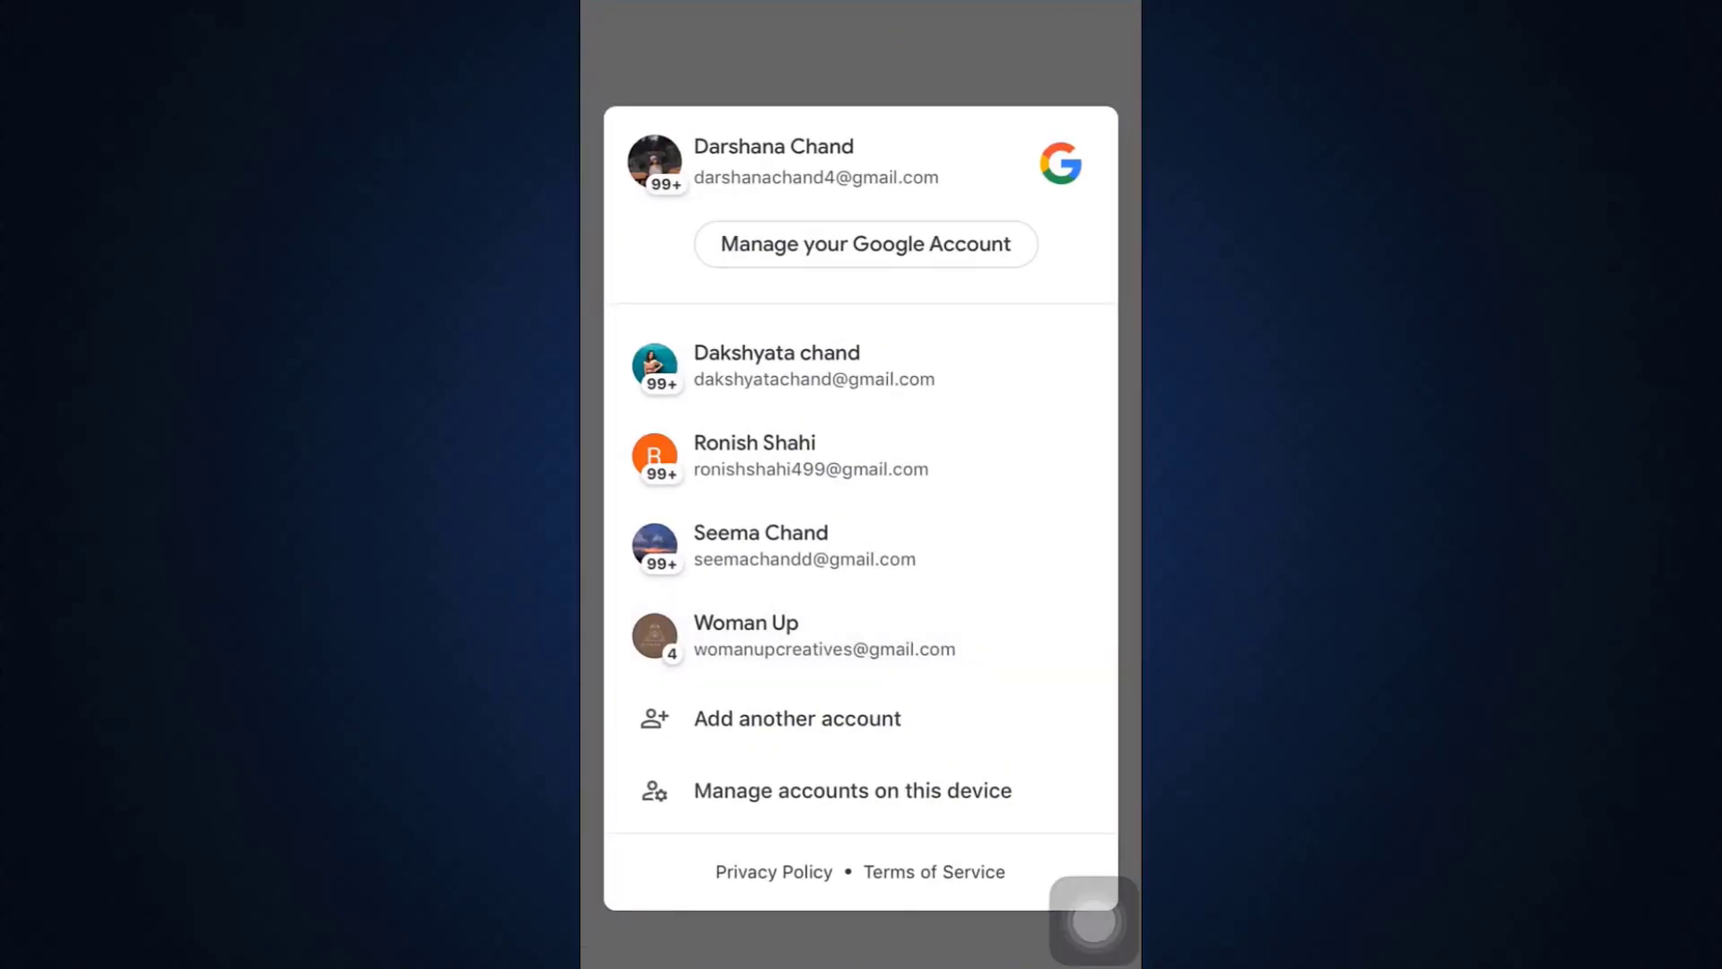
pyautogui.click(794, 636)
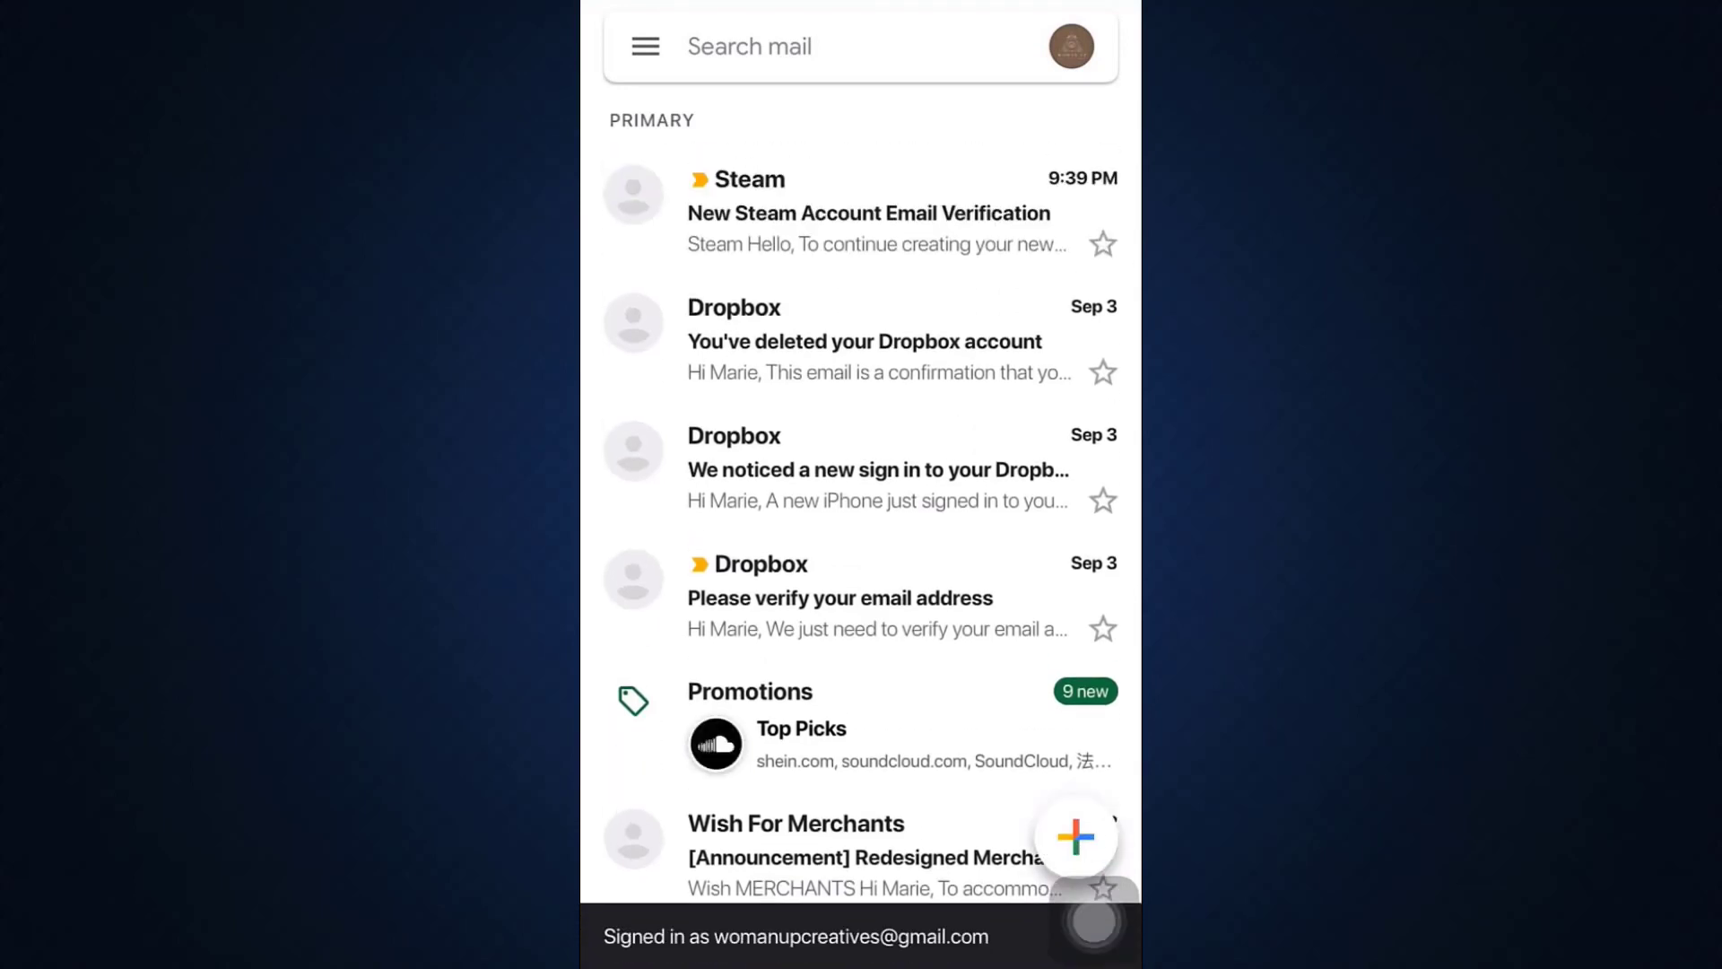
pyautogui.click(868, 212)
pyautogui.scroll(-2, 862, 538)
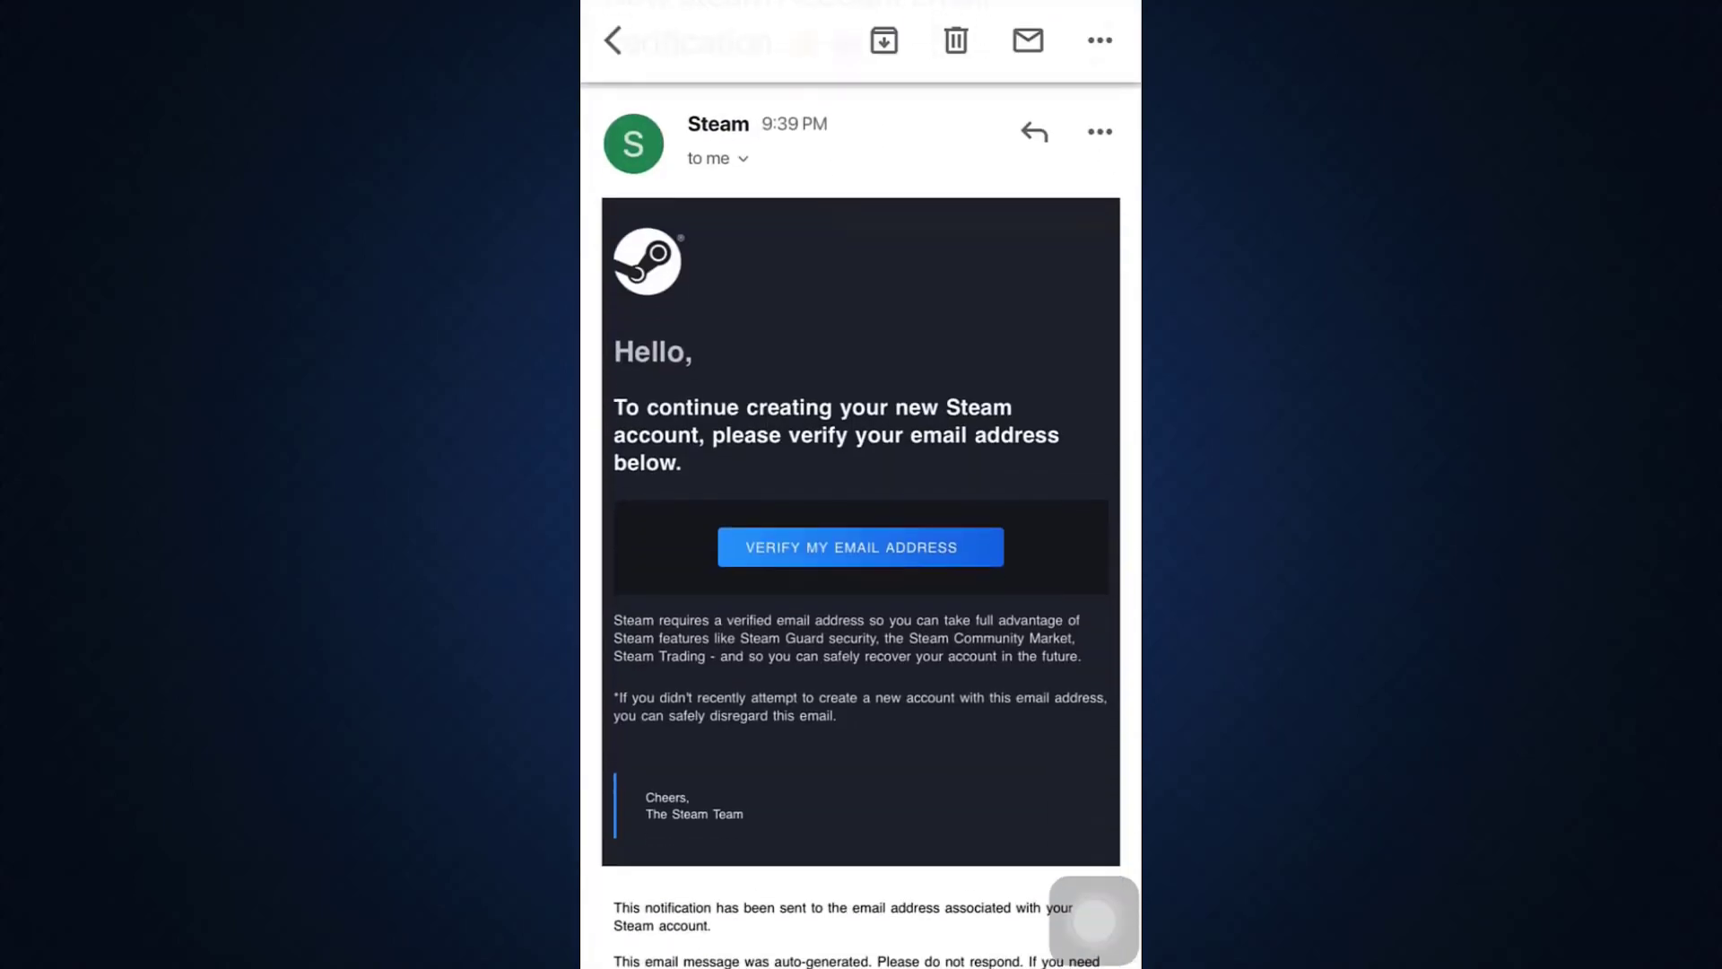
# - Follow the Verify My Email Address link in Chrome, then bring up the app switcher
pyautogui.click(861, 548)
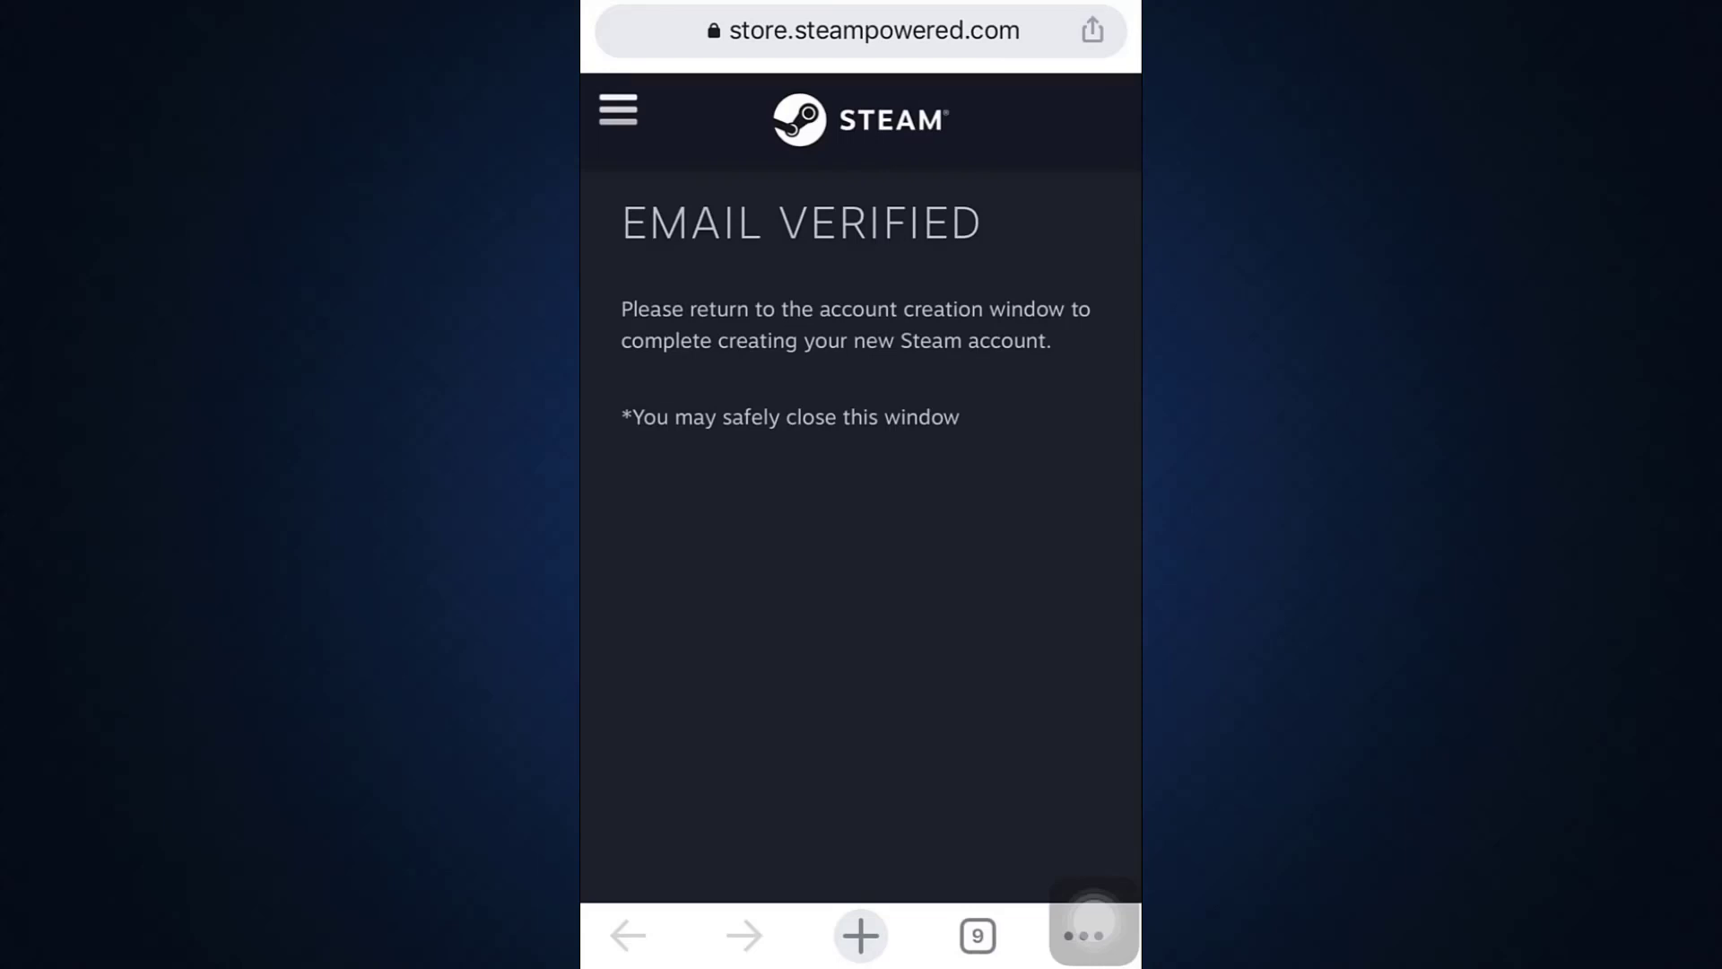
pyautogui.doubleClick(1094, 926)
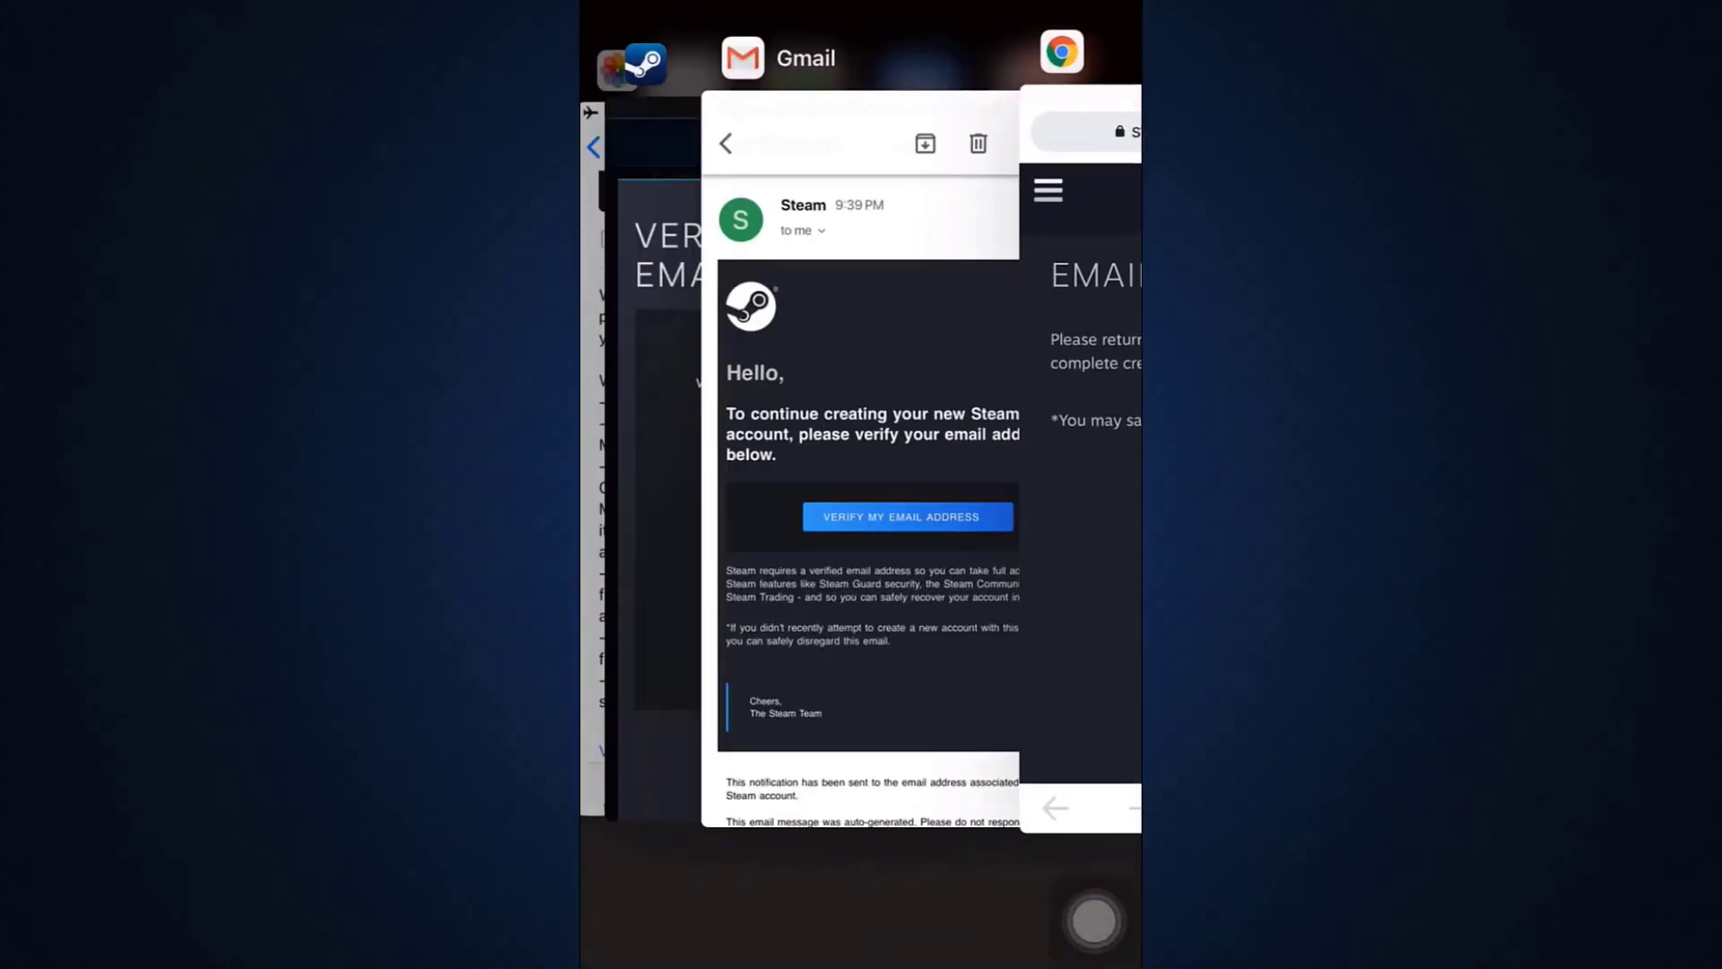
pyautogui.moveTo(672, 484); pyautogui.dragTo(1023, 484)
pyautogui.click(755, 485)
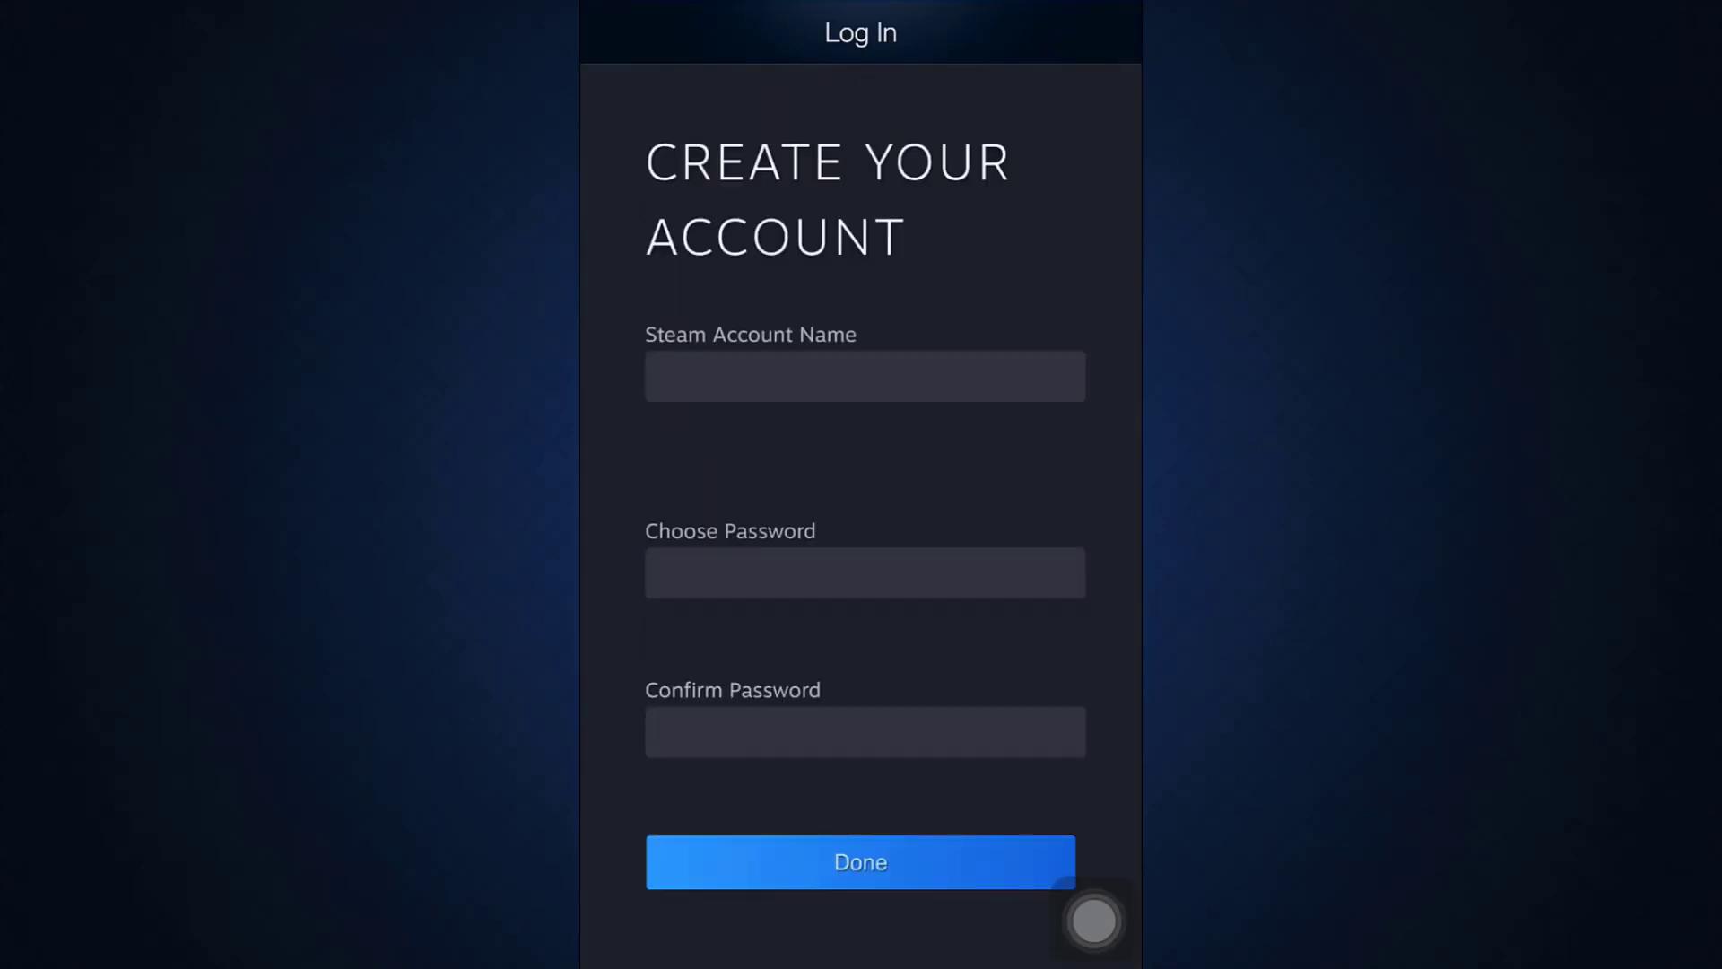
pyautogui.click(864, 377)
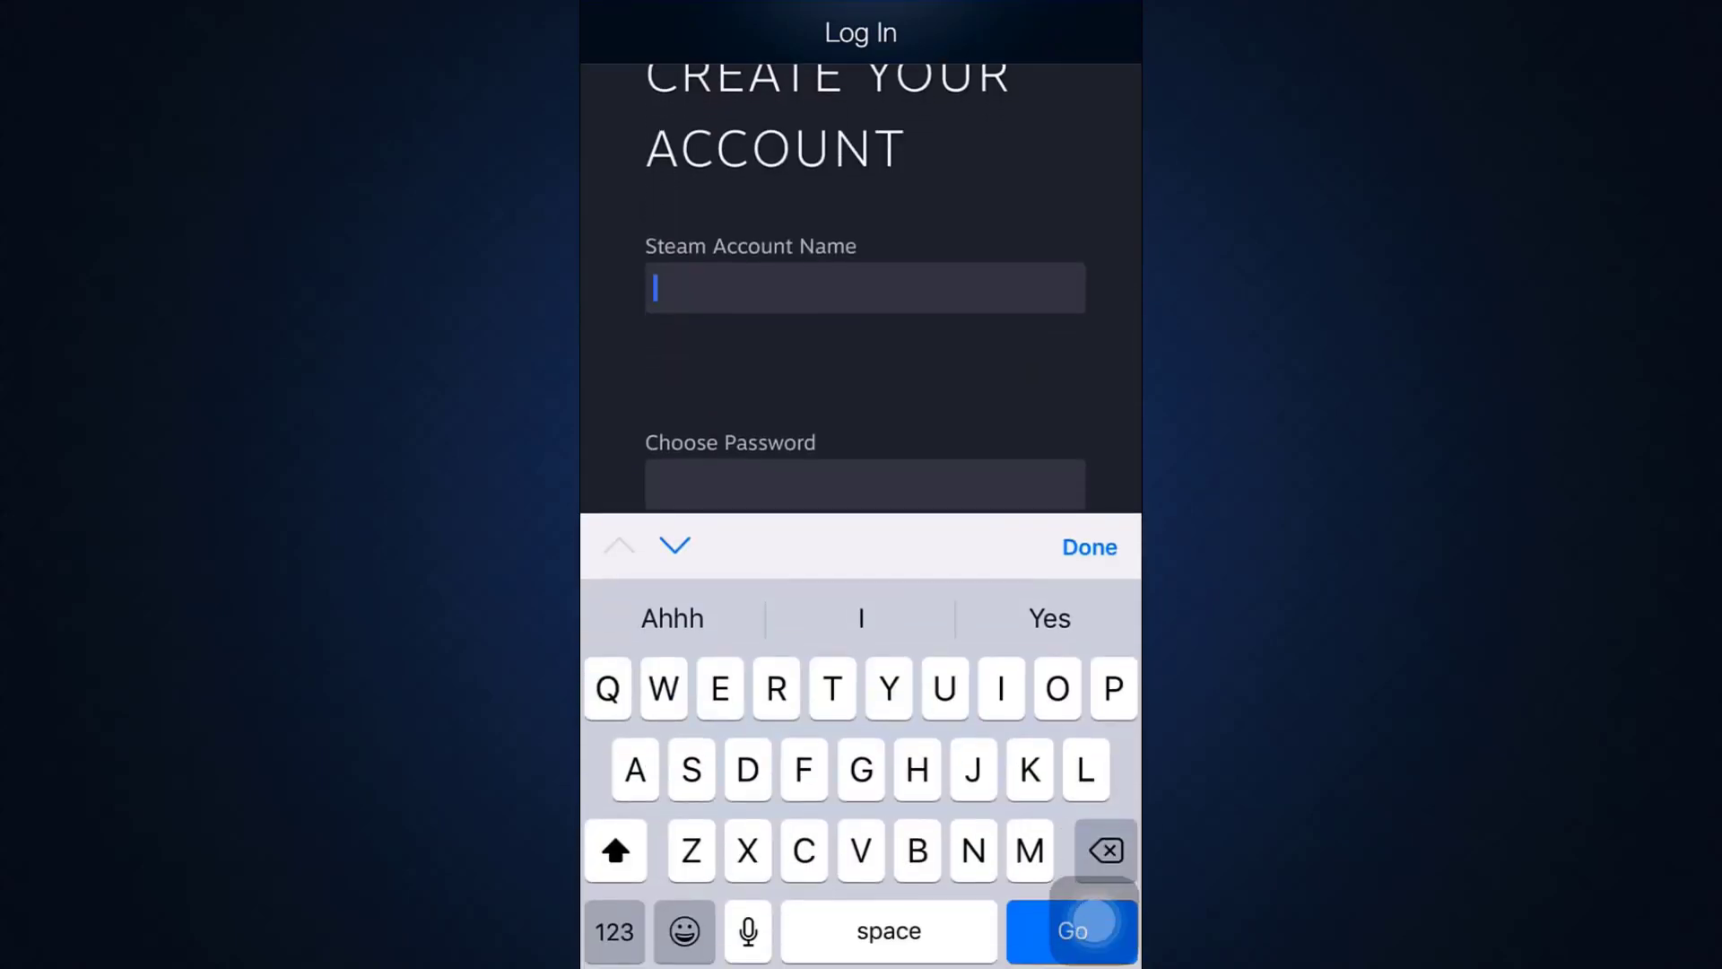
pyautogui.write('Matie')
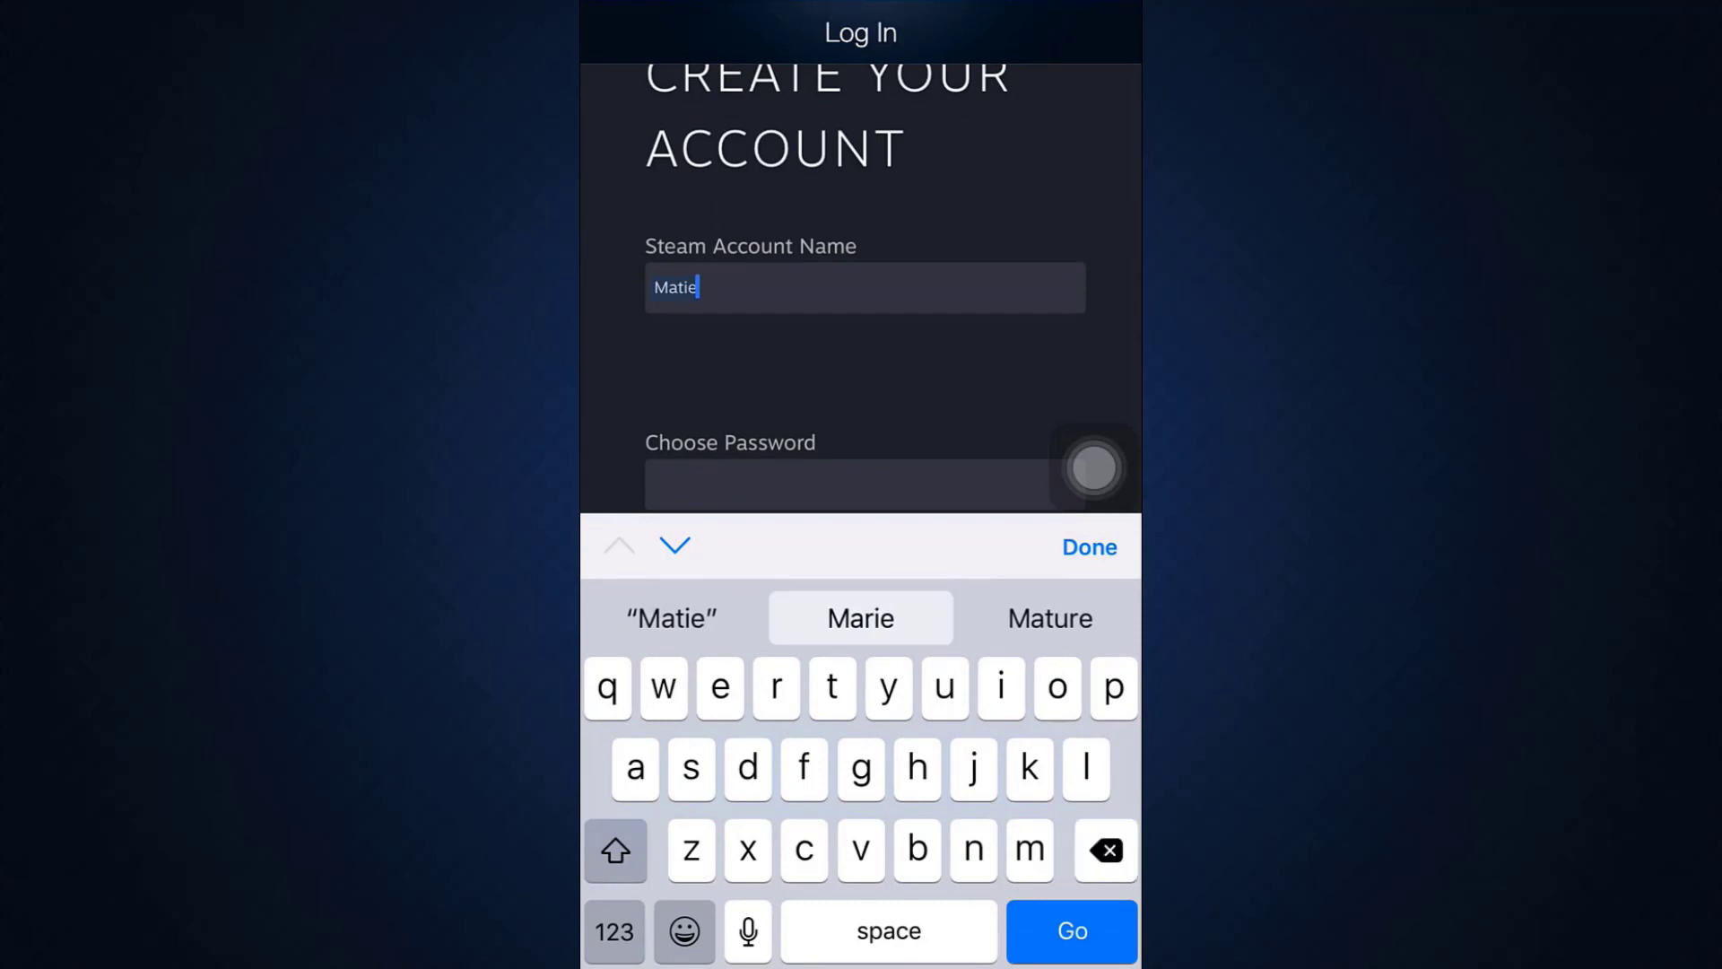
pyautogui.press('BackSpace')
pyautogui.press('BackSpace')
pyautogui.press('BackSpace')
pyautogui.press('BackSpace')
pyautogui.write('rie')
pyautogui.scroll(-2, 861, 269)
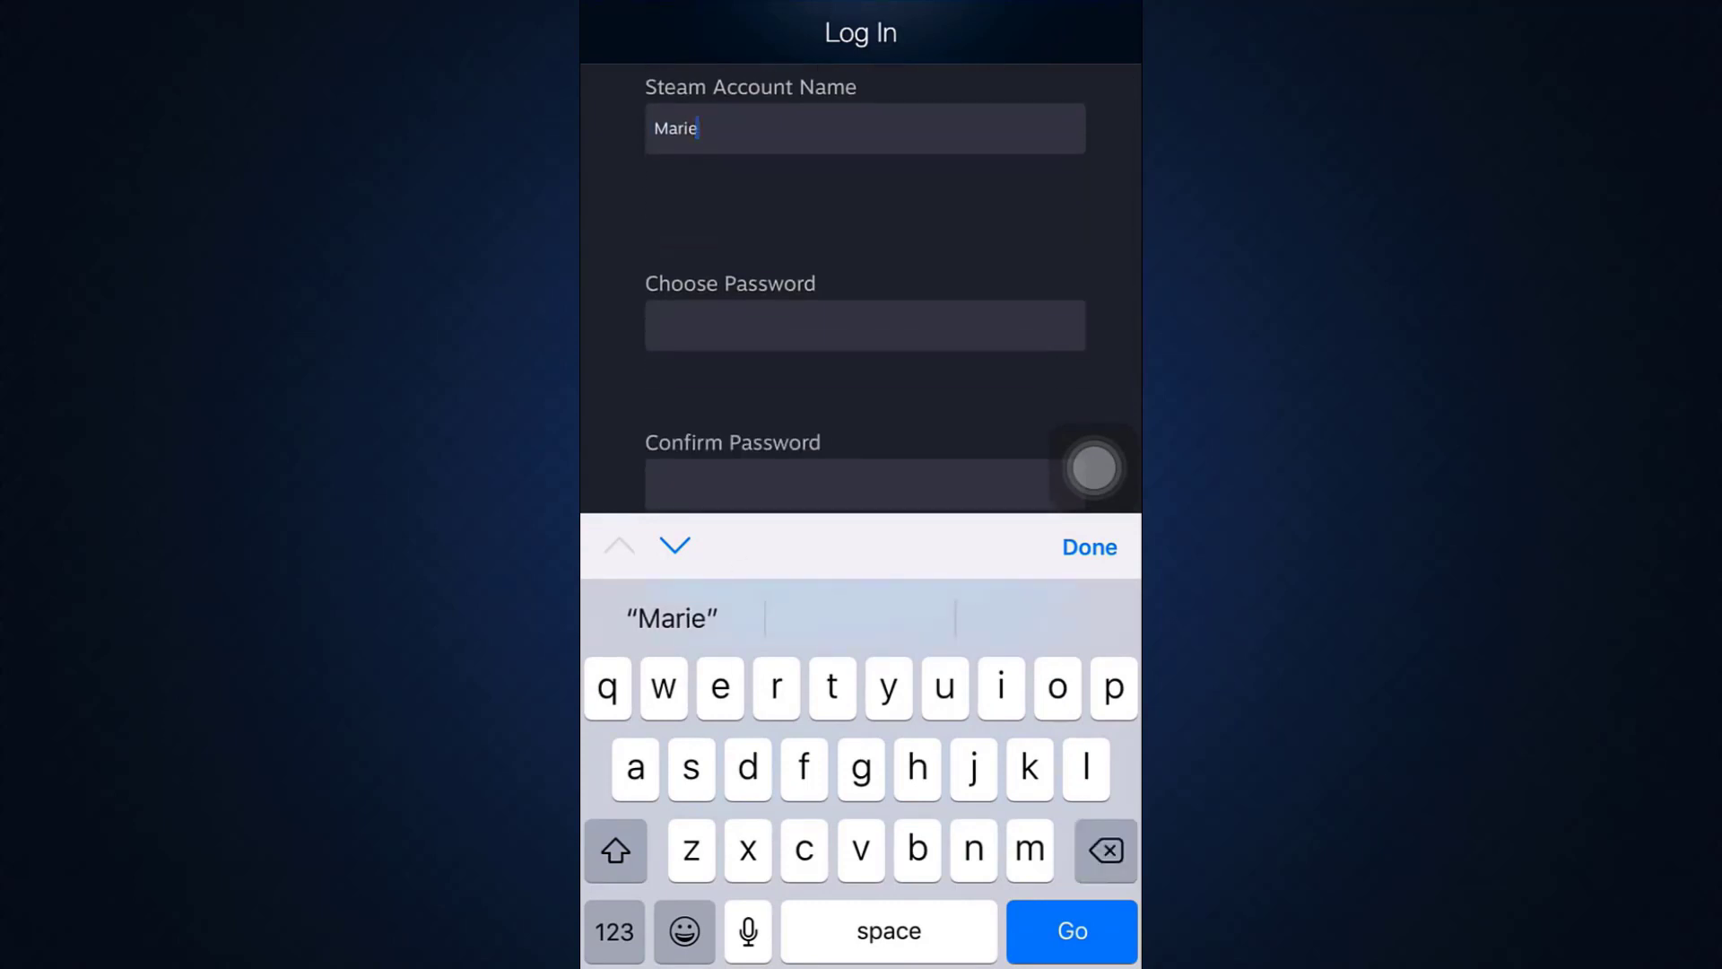
# - Enter the password, then go back to adjust the account name
pyautogui.click(863, 322)
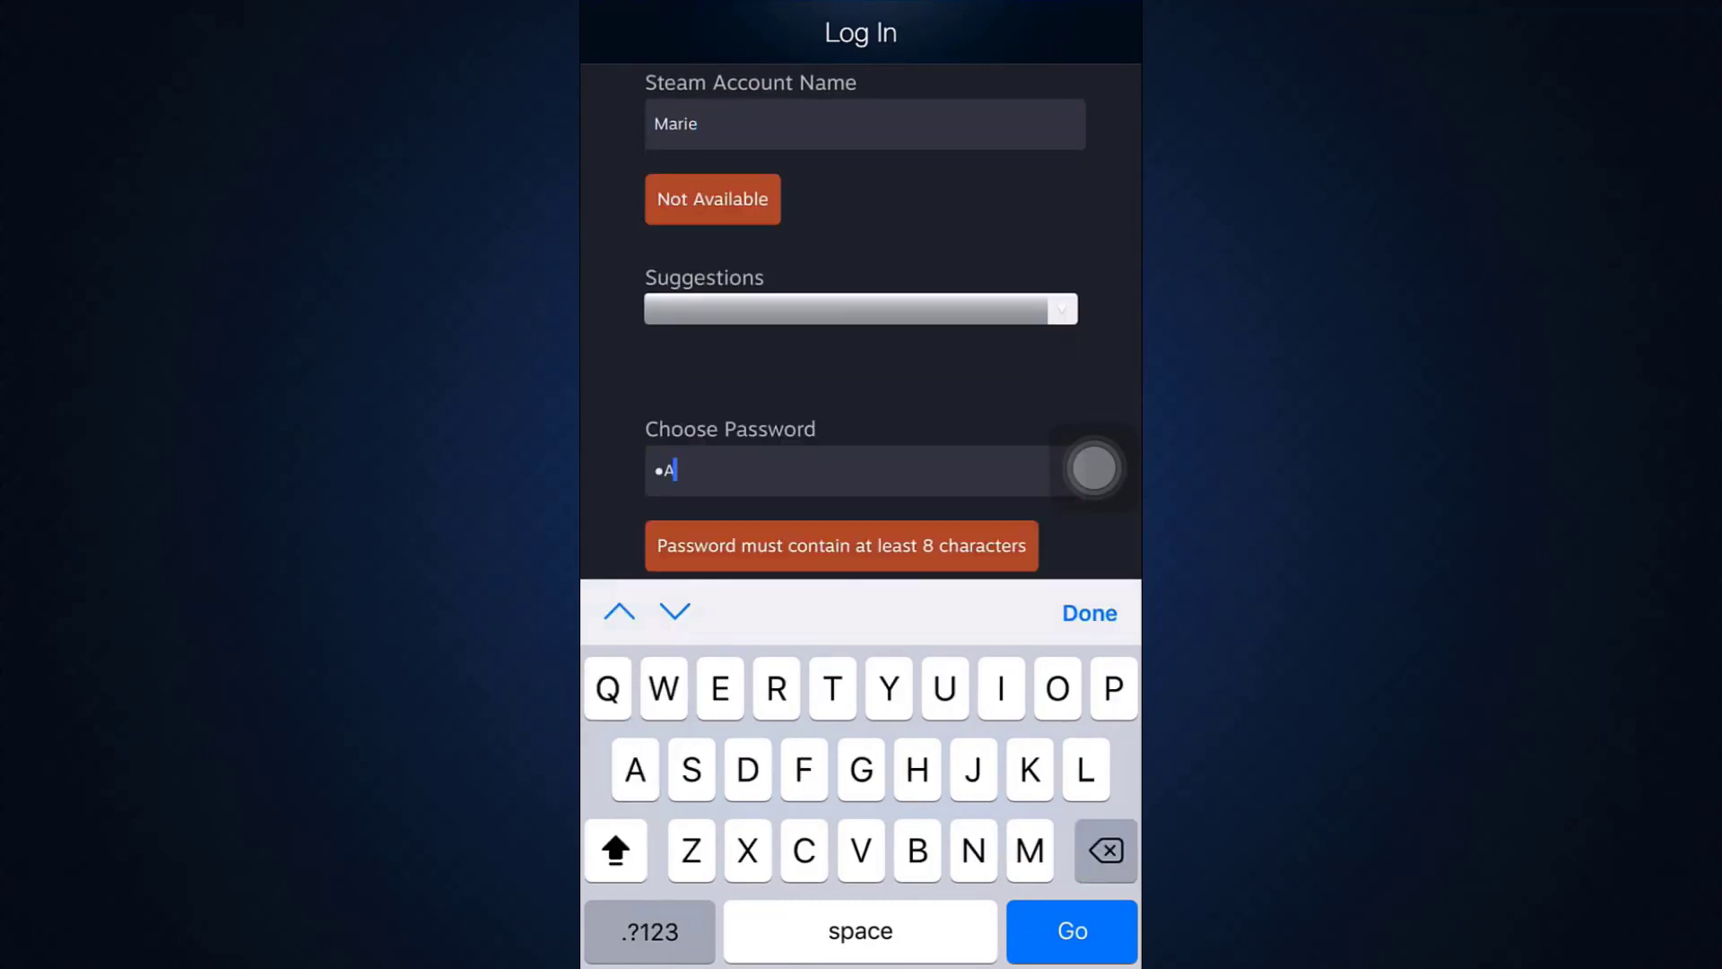
pyautogui.click(649, 931)
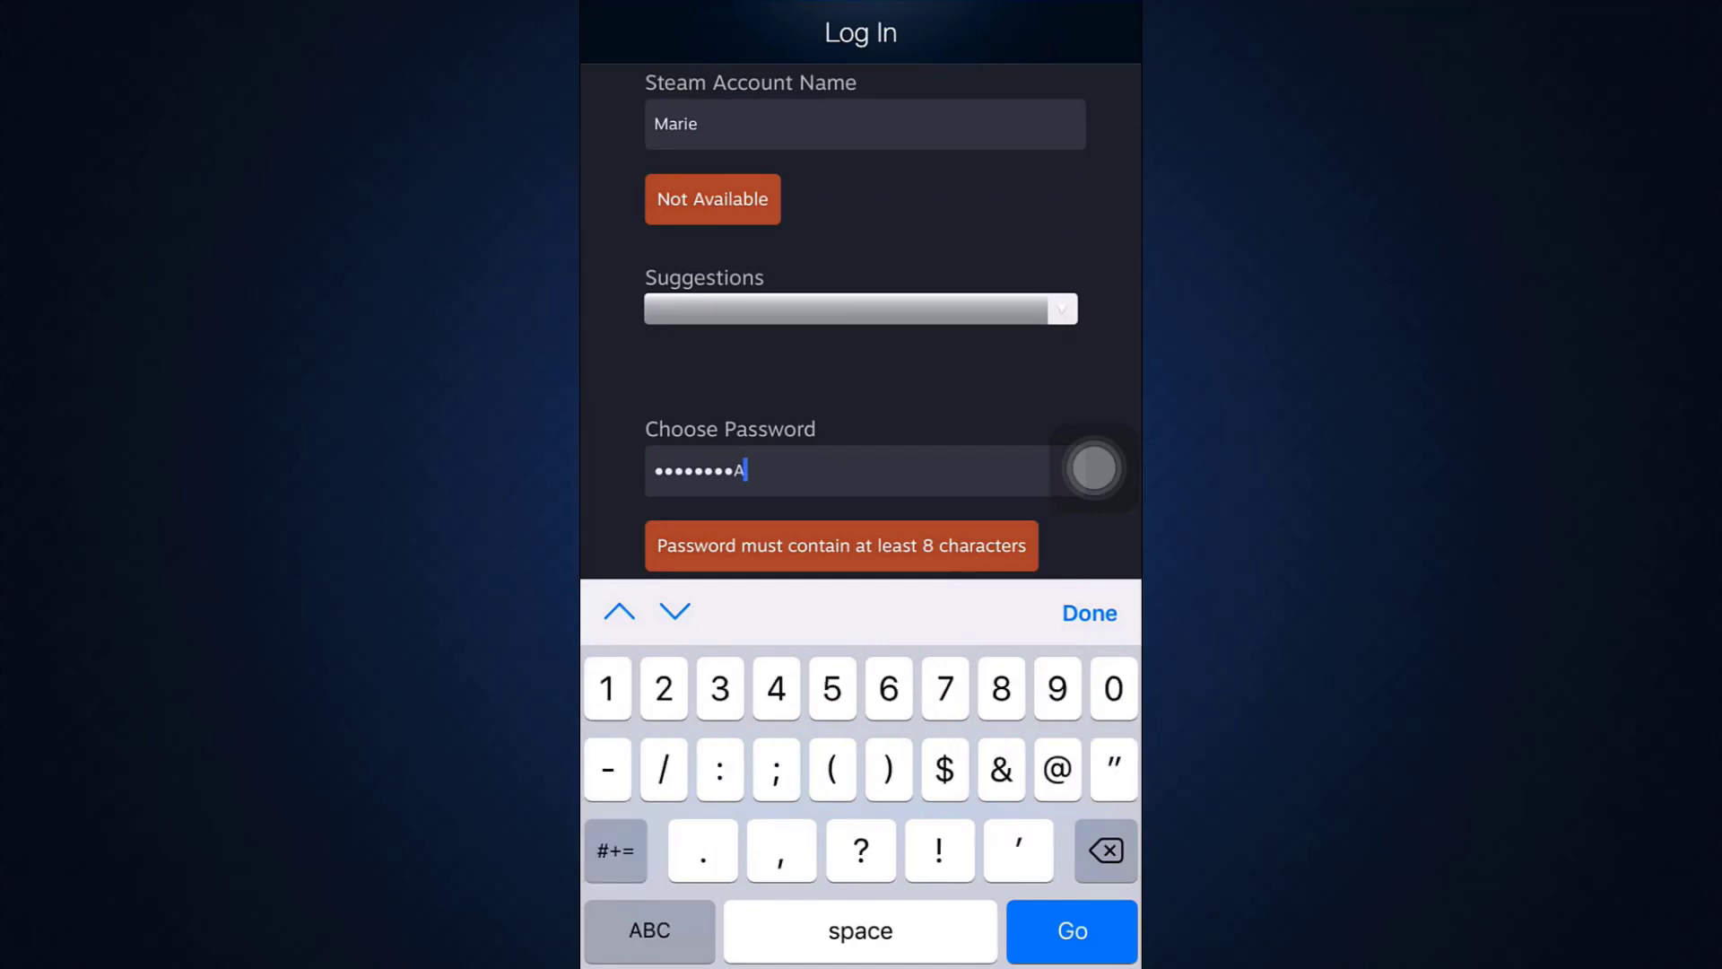
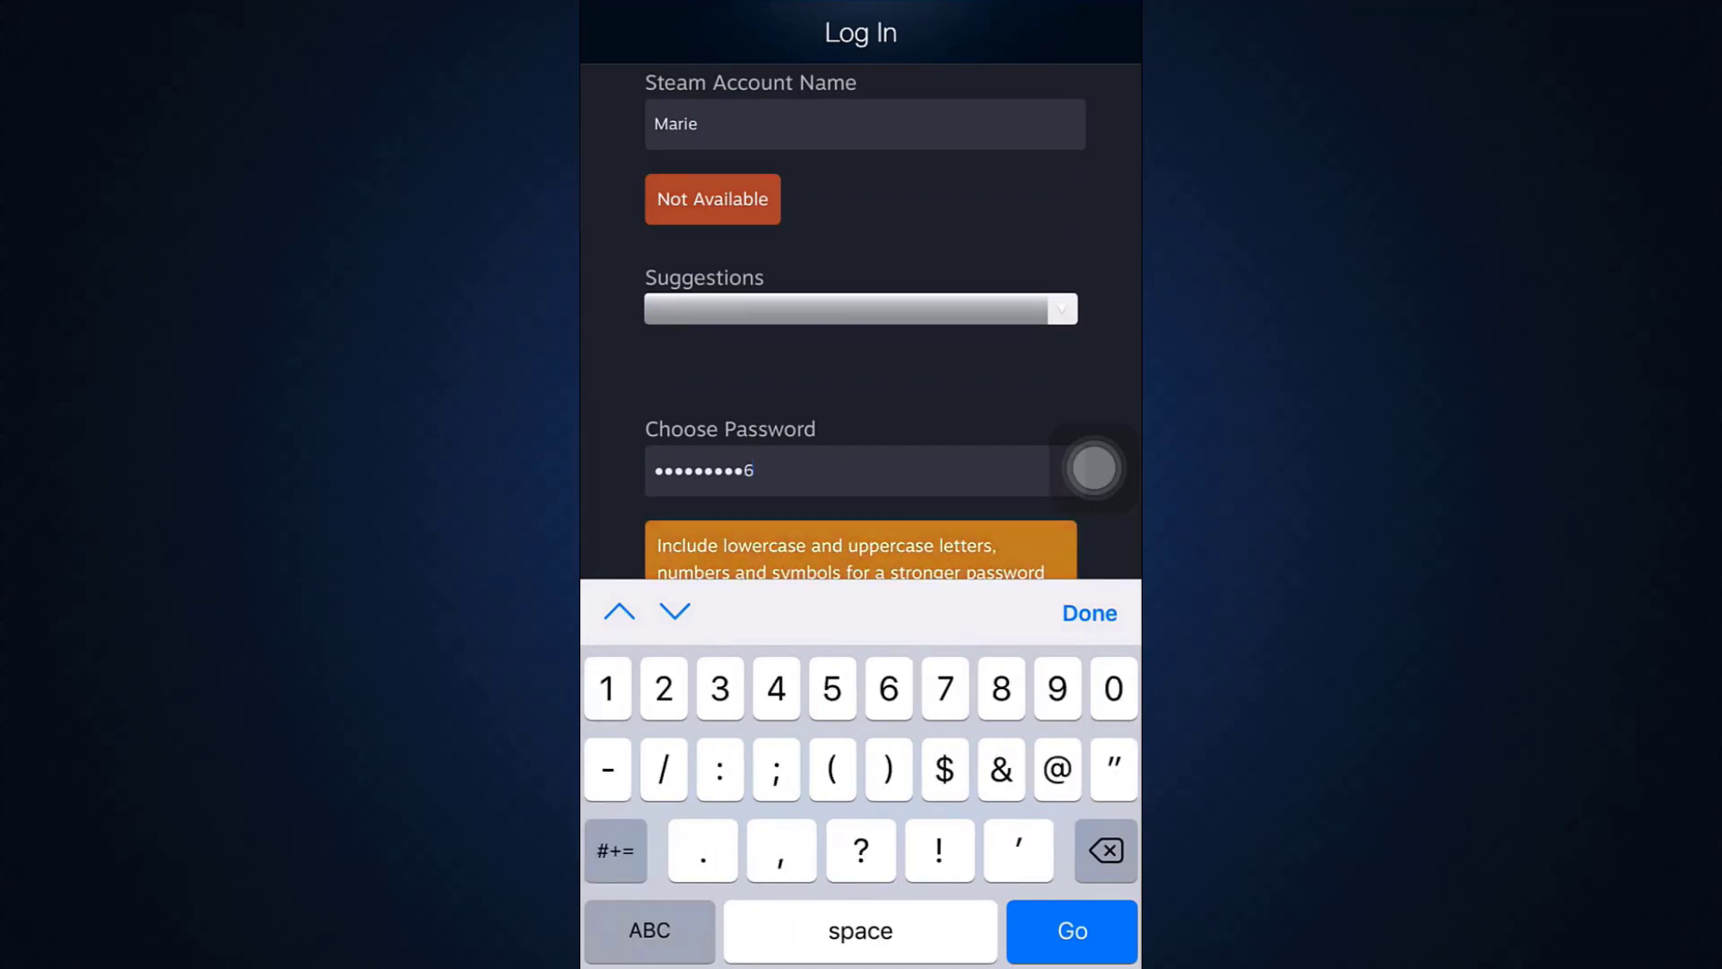
pyautogui.click(649, 931)
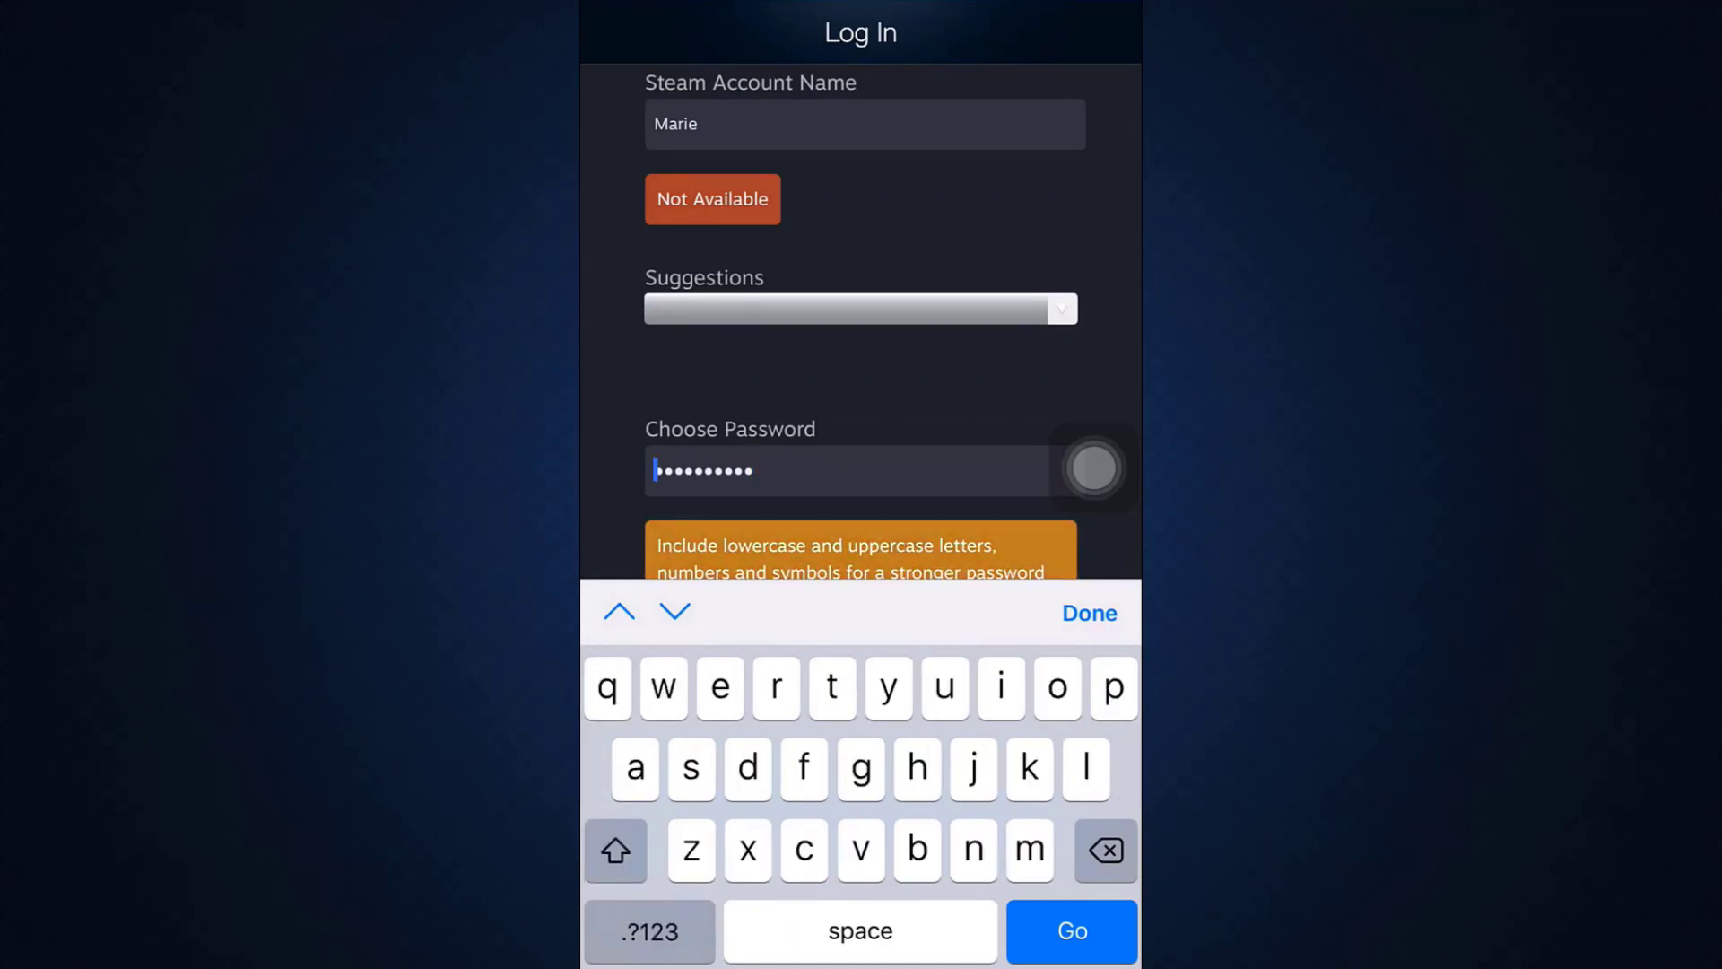
pyautogui.write('a')
pyautogui.click(865, 123)
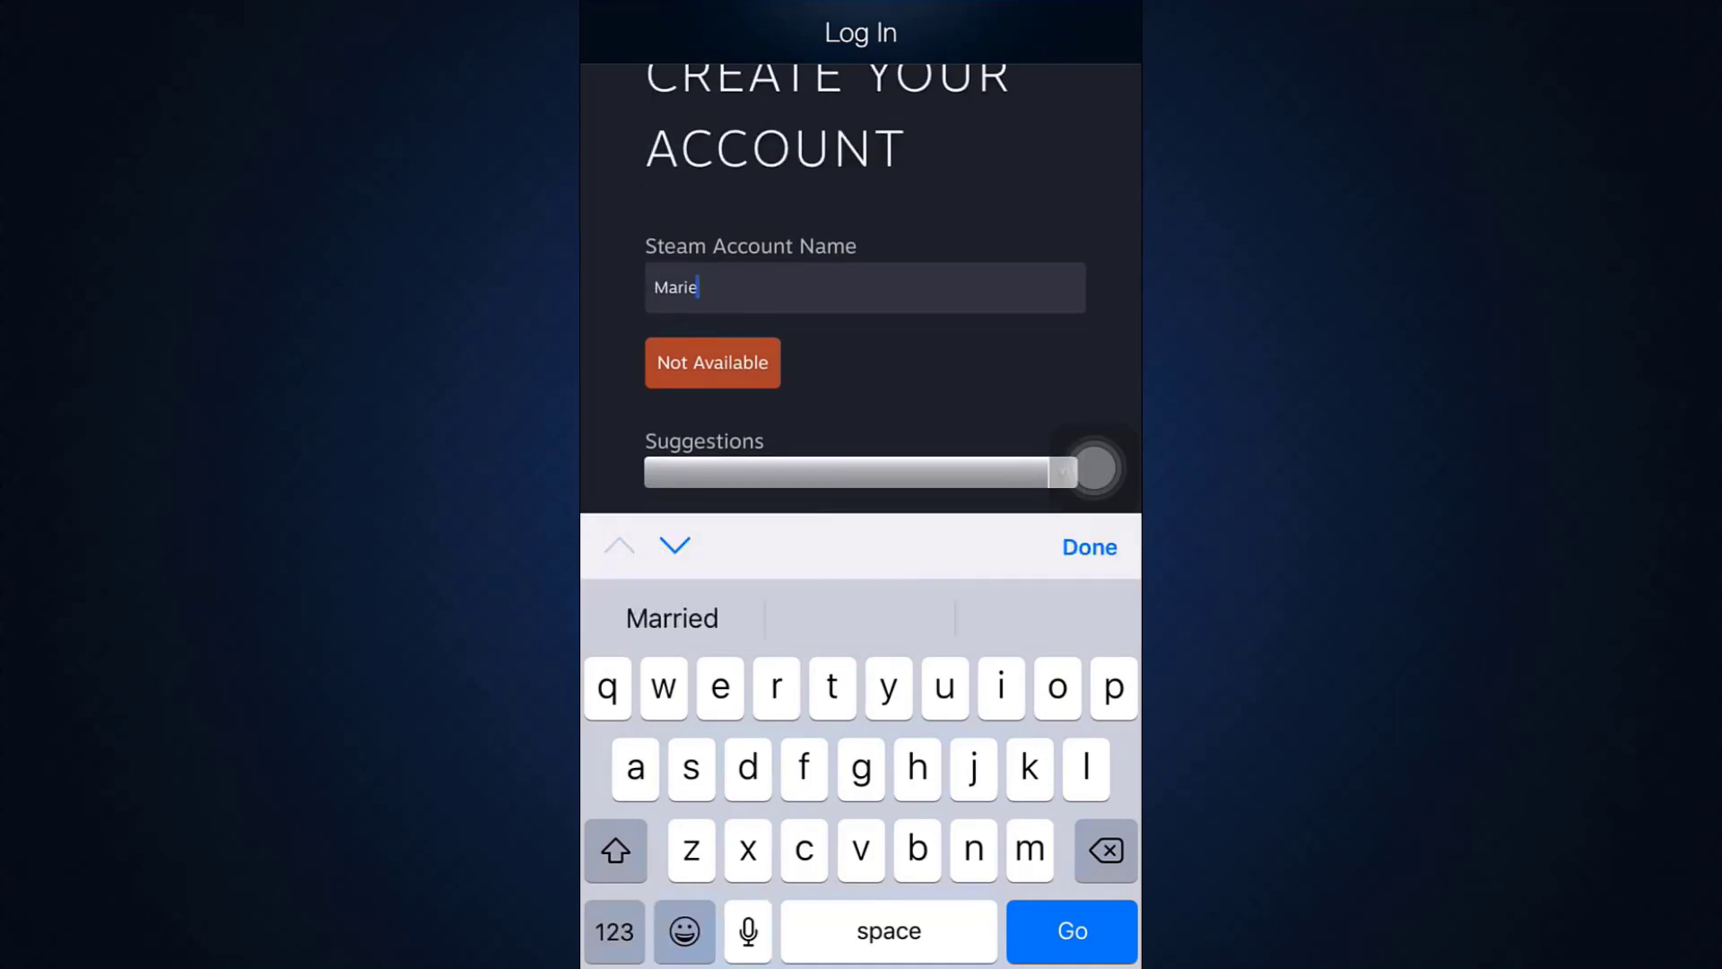
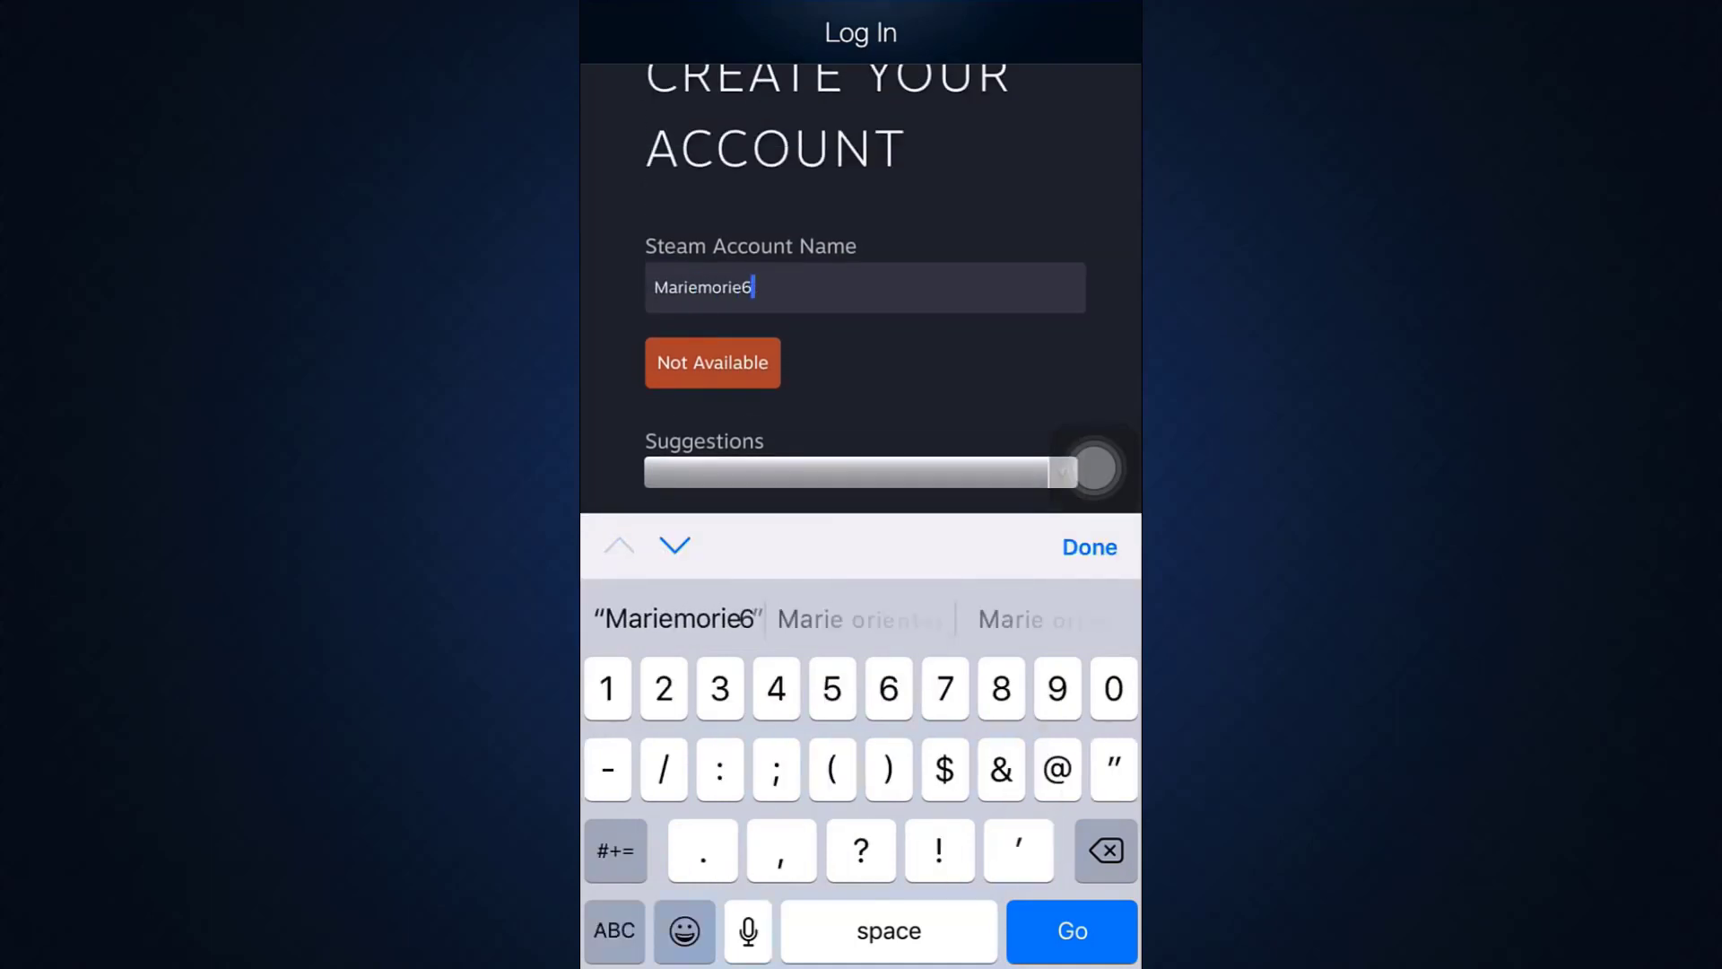
# - Enter the matching password in Confirm Password and submit the account details
pyautogui.click(1095, 466)
pyautogui.click(1076, 808)
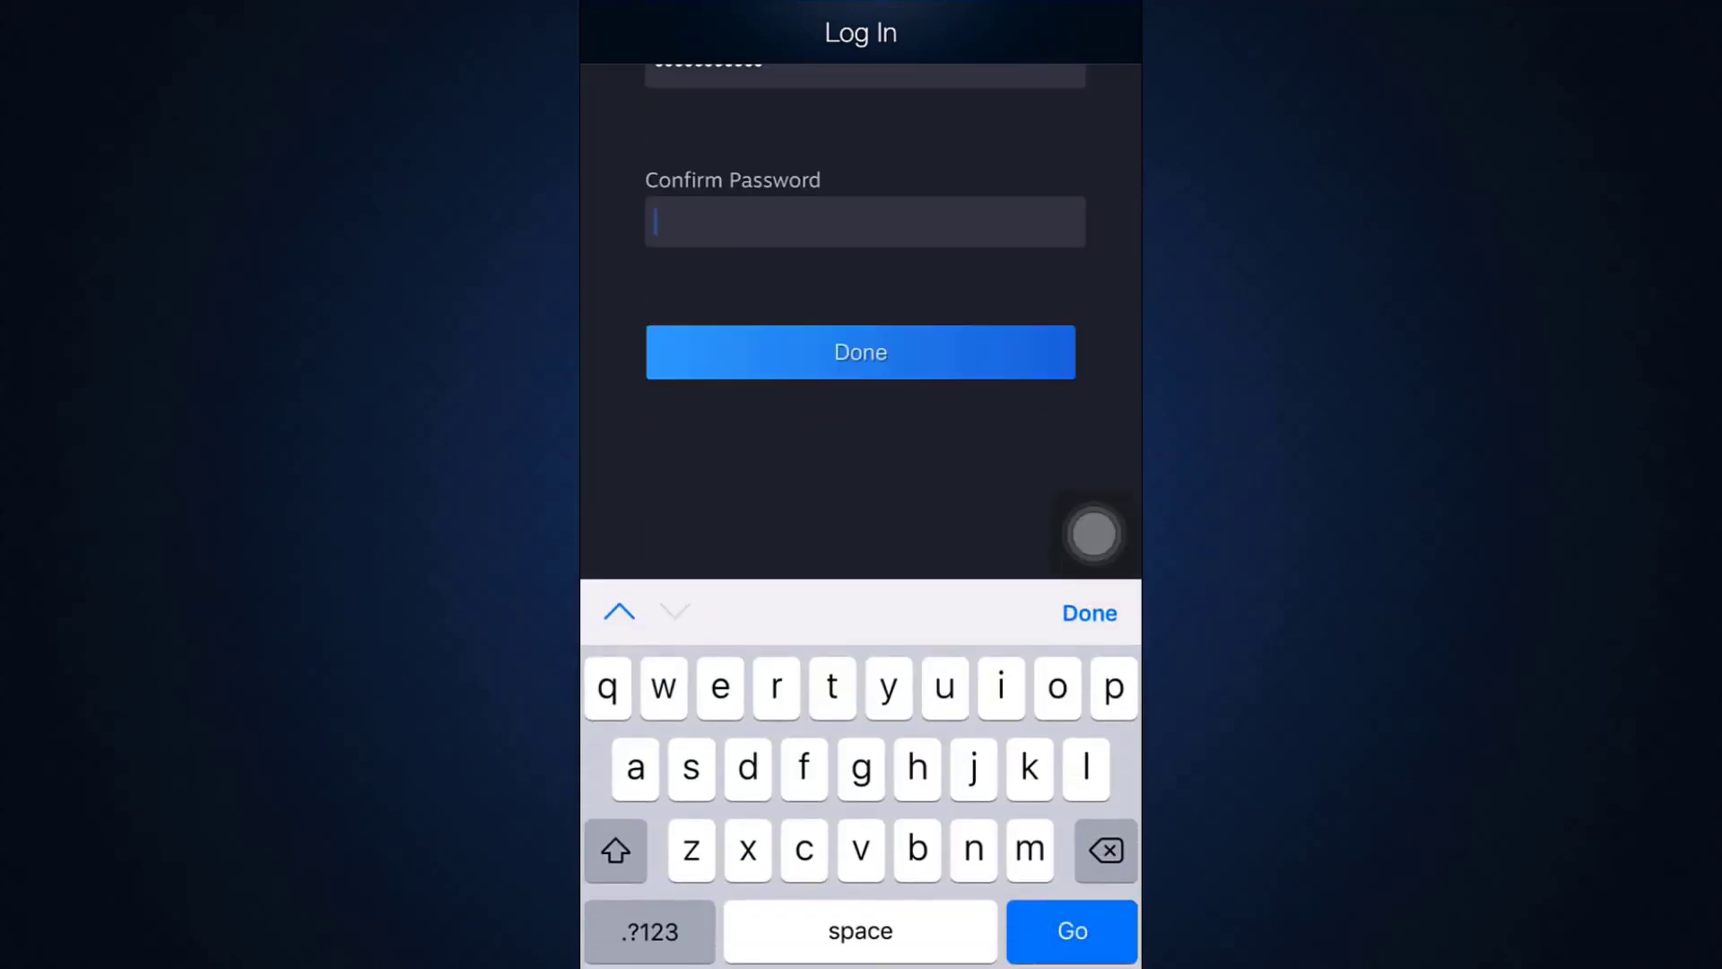
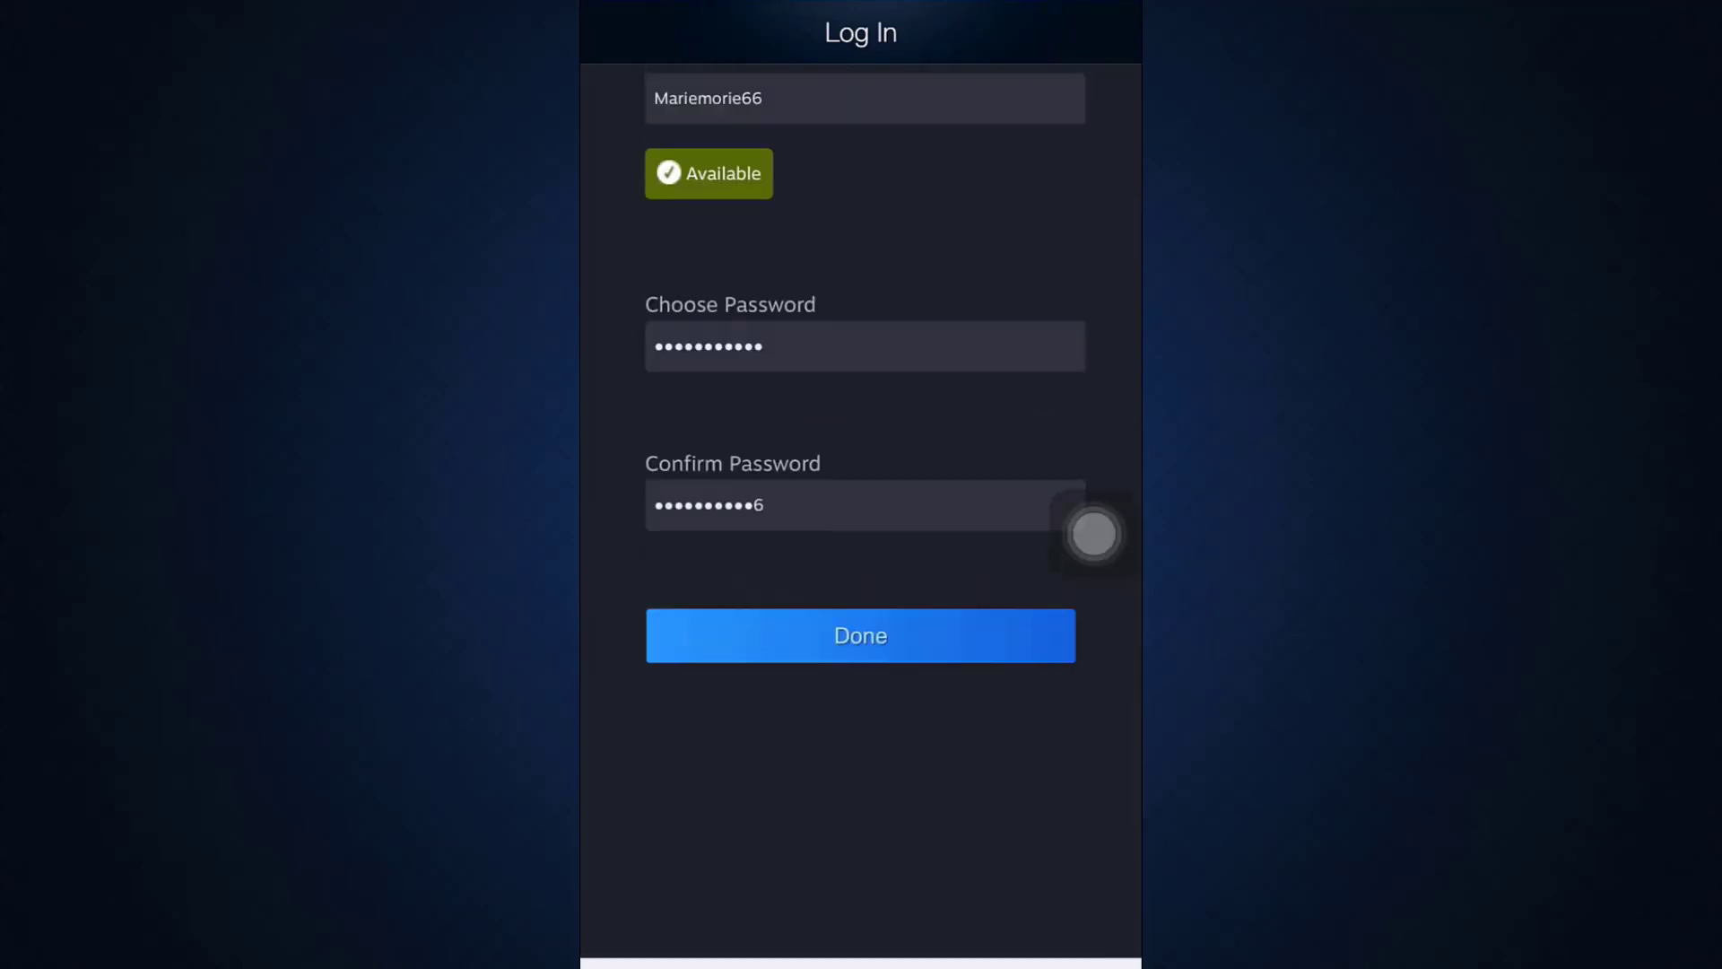
pyautogui.click(866, 505)
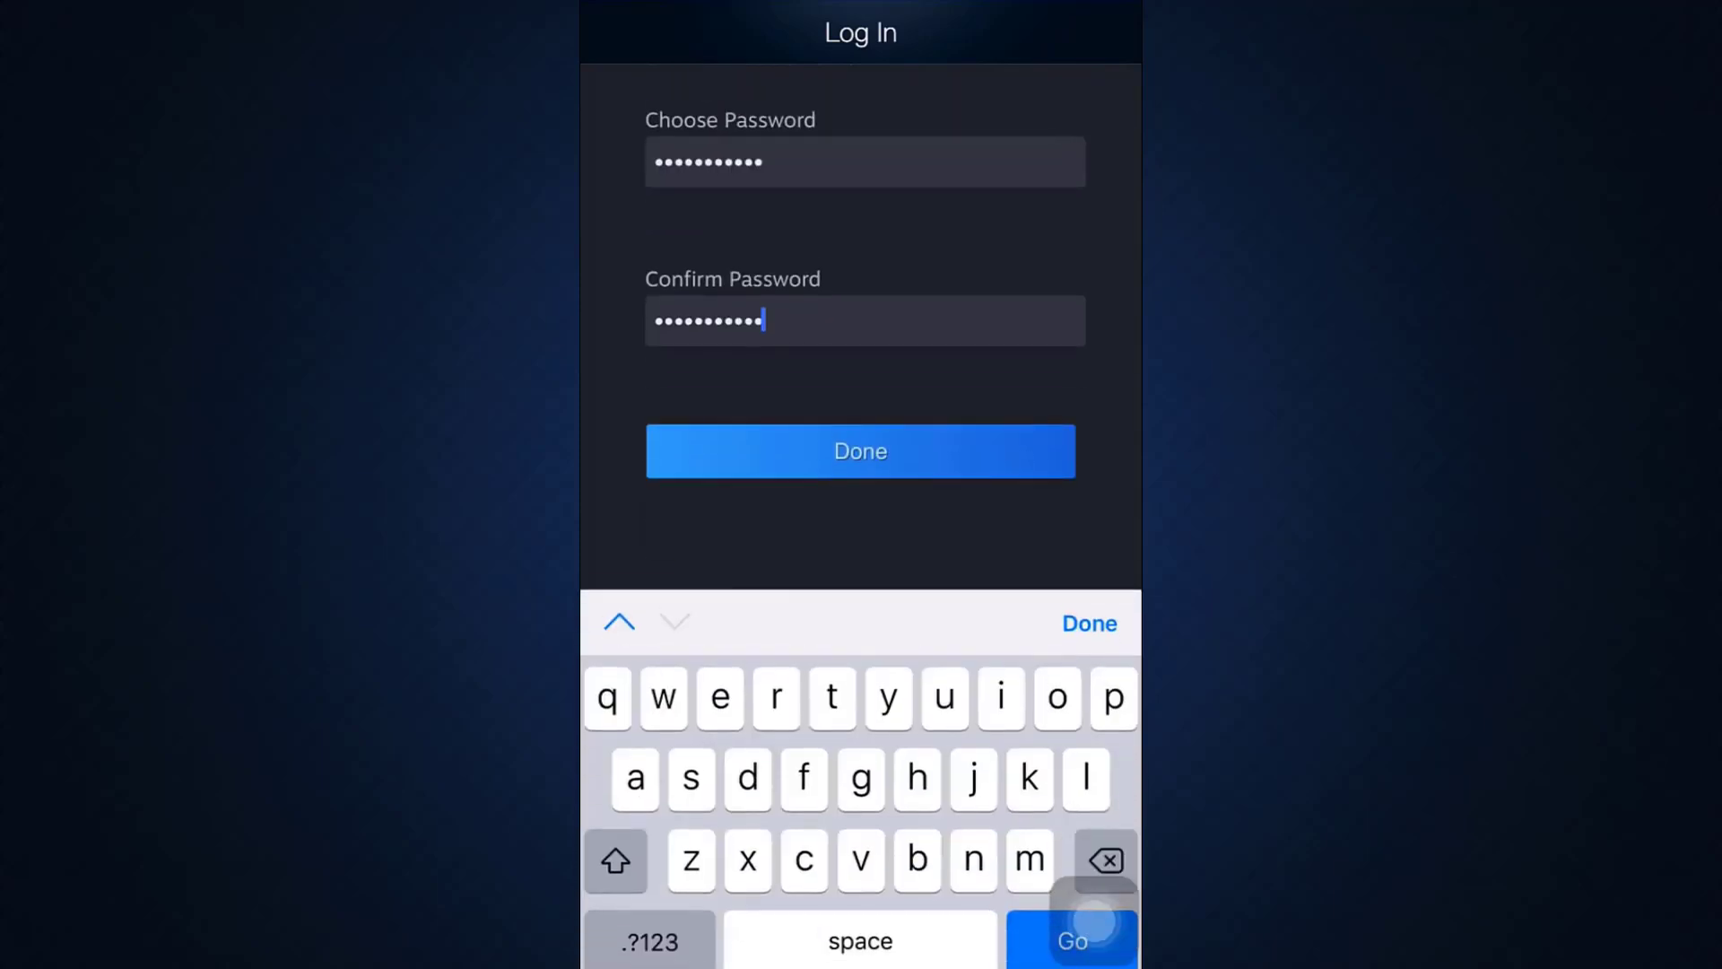
pyautogui.click(631, 931)
pyautogui.write('6')
pyautogui.press('Return')
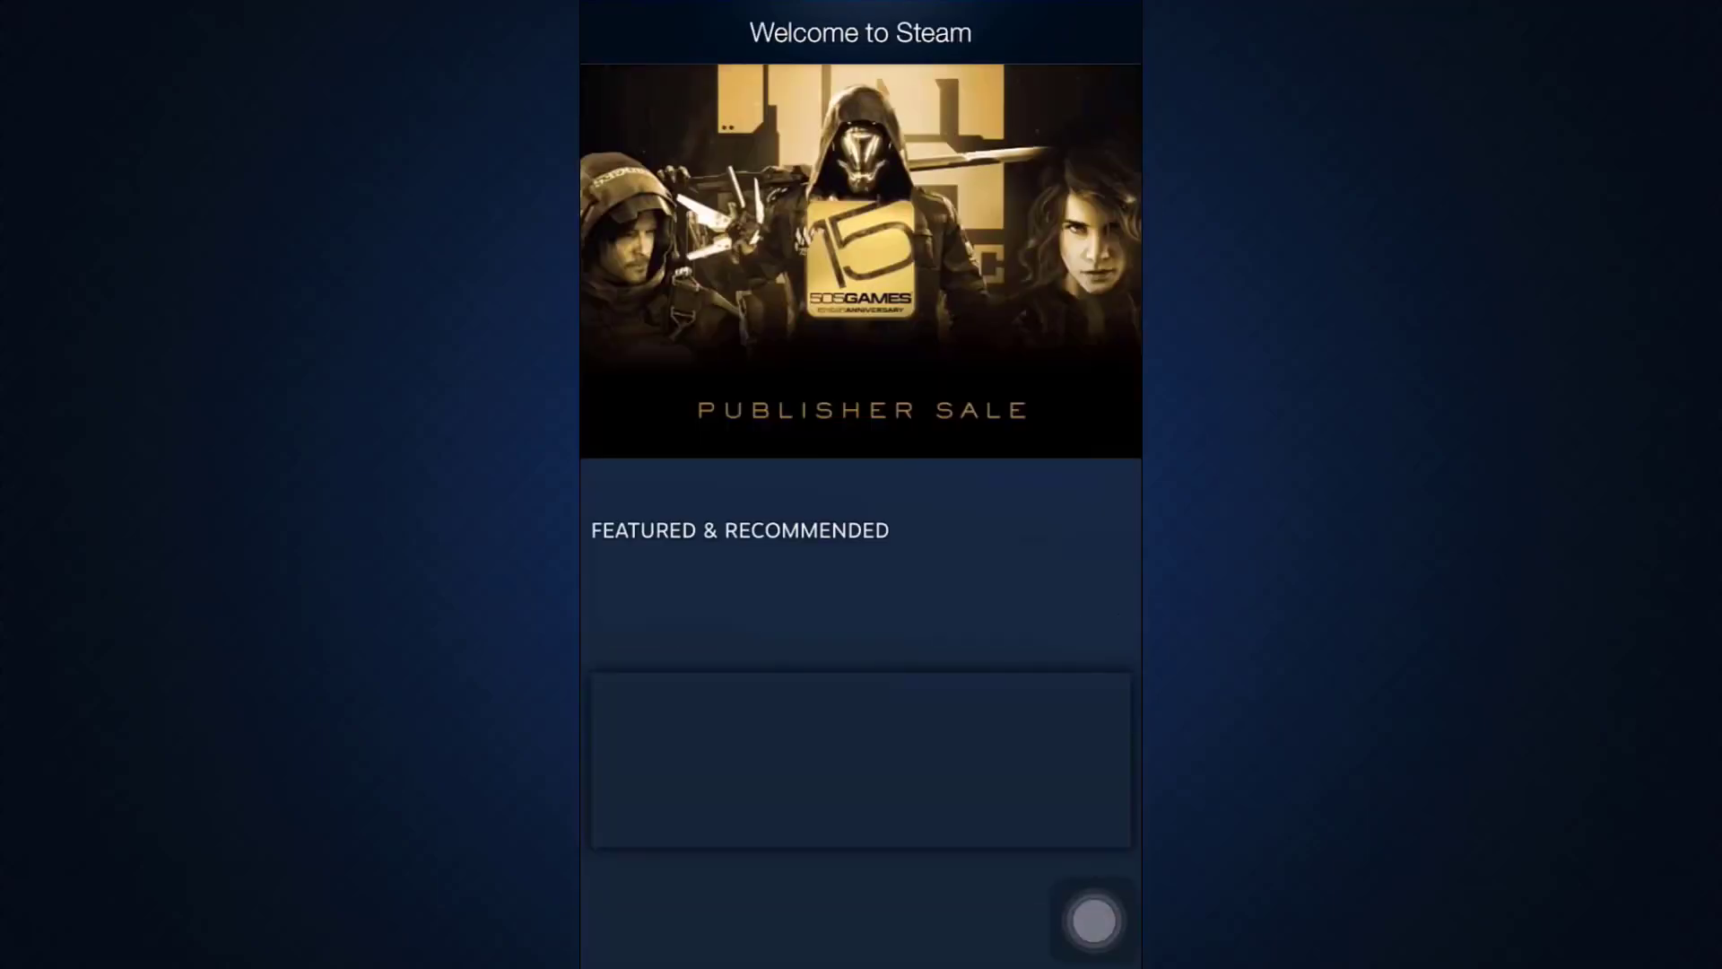
pyautogui.scroll(-5, 1093, 921)
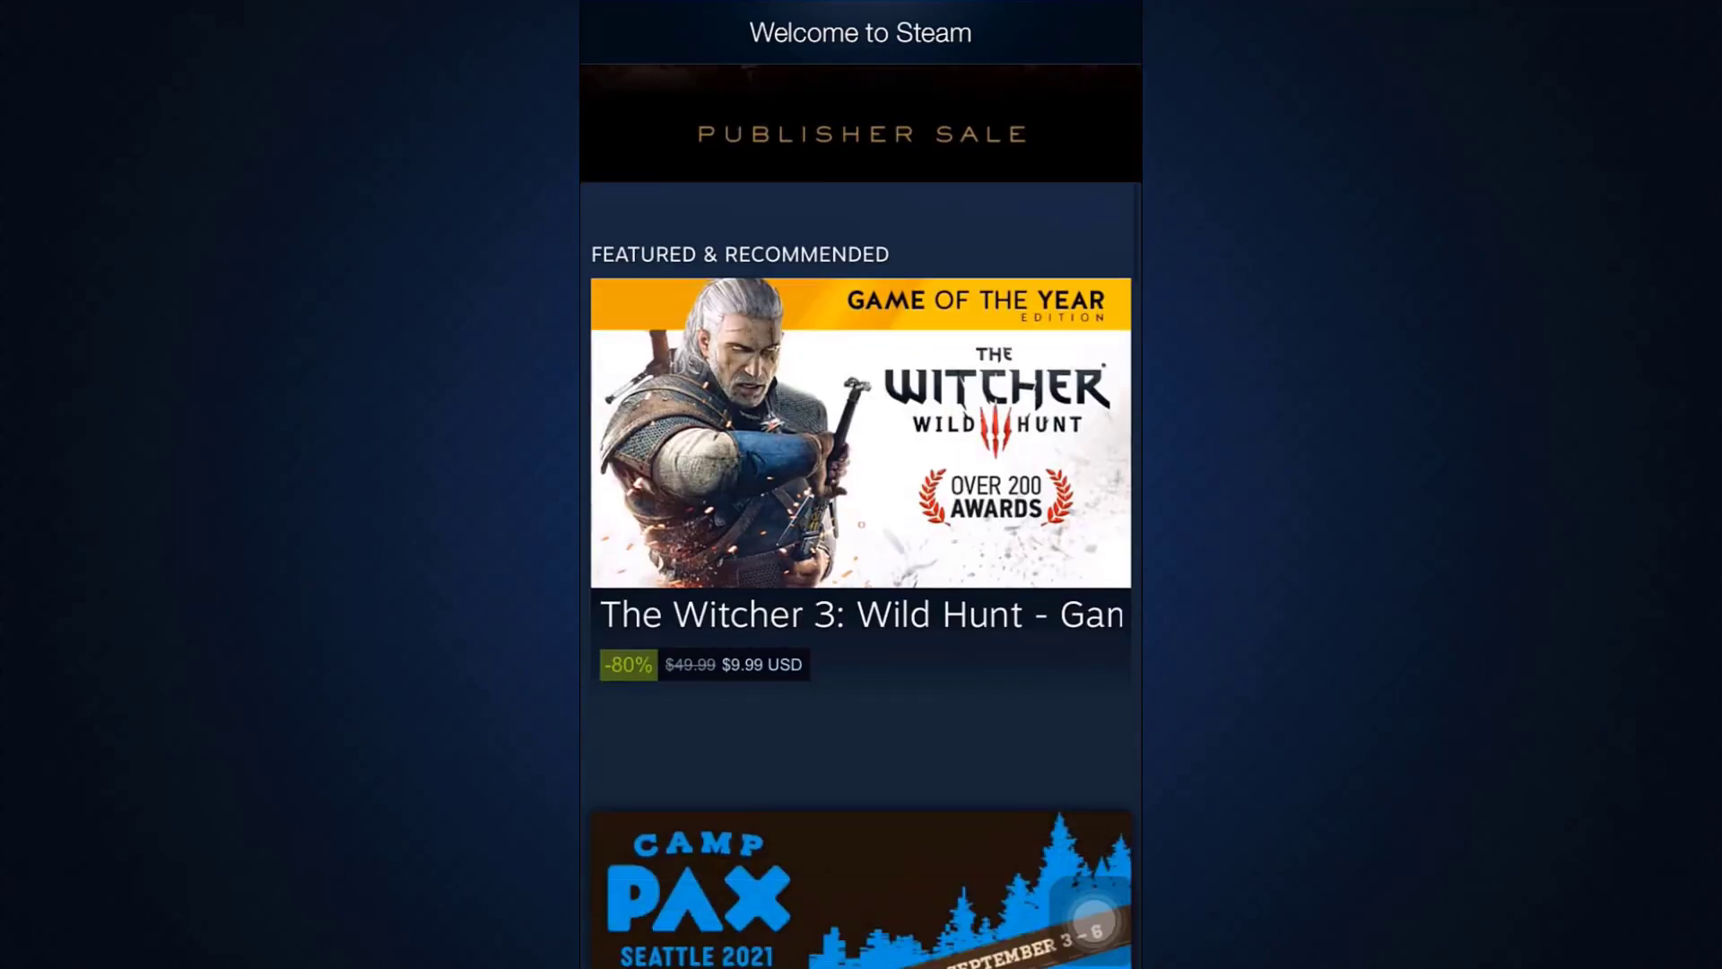
pyautogui.scroll(5, 1094, 921)
pyautogui.scroll(3, 1094, 922)
pyautogui.scroll(-1, 1095, 922)
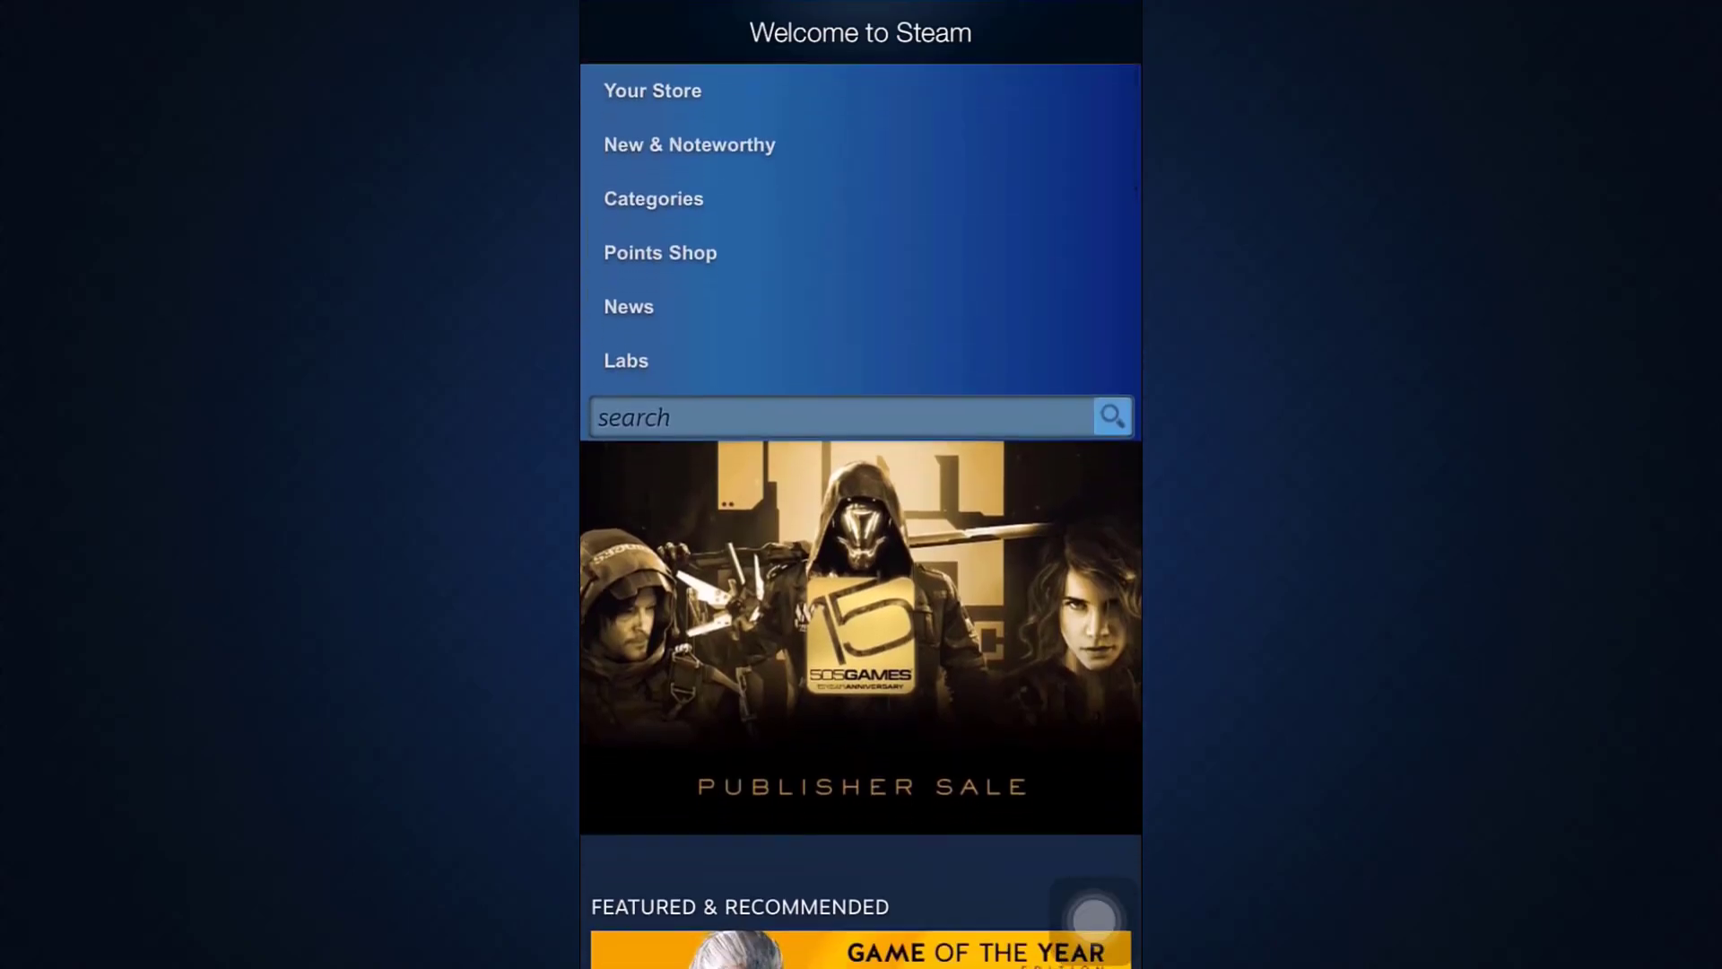